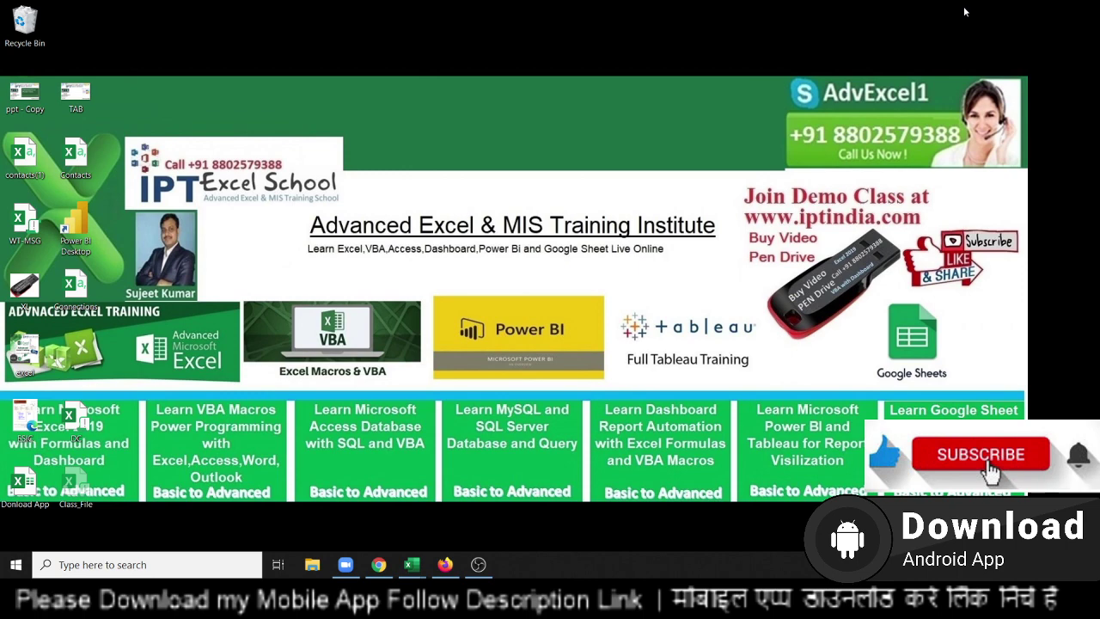
# - Switch to the Excel_Test workbook showing the Joining Text Strings sheet
pyautogui.hotkey('alt', 'Tab')
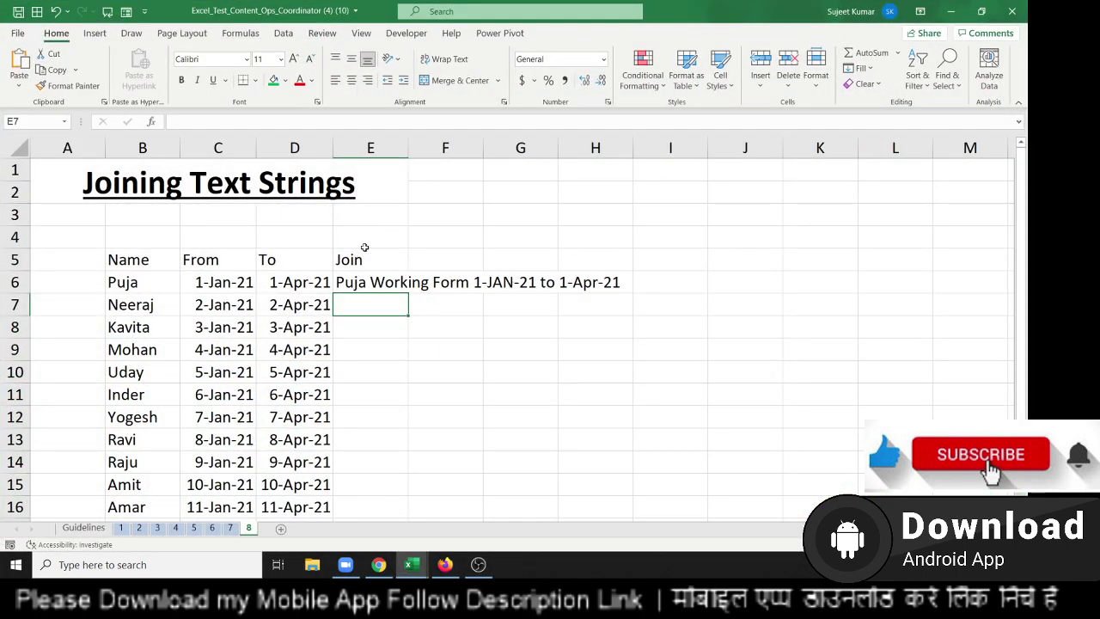
pyautogui.click(215, 306)
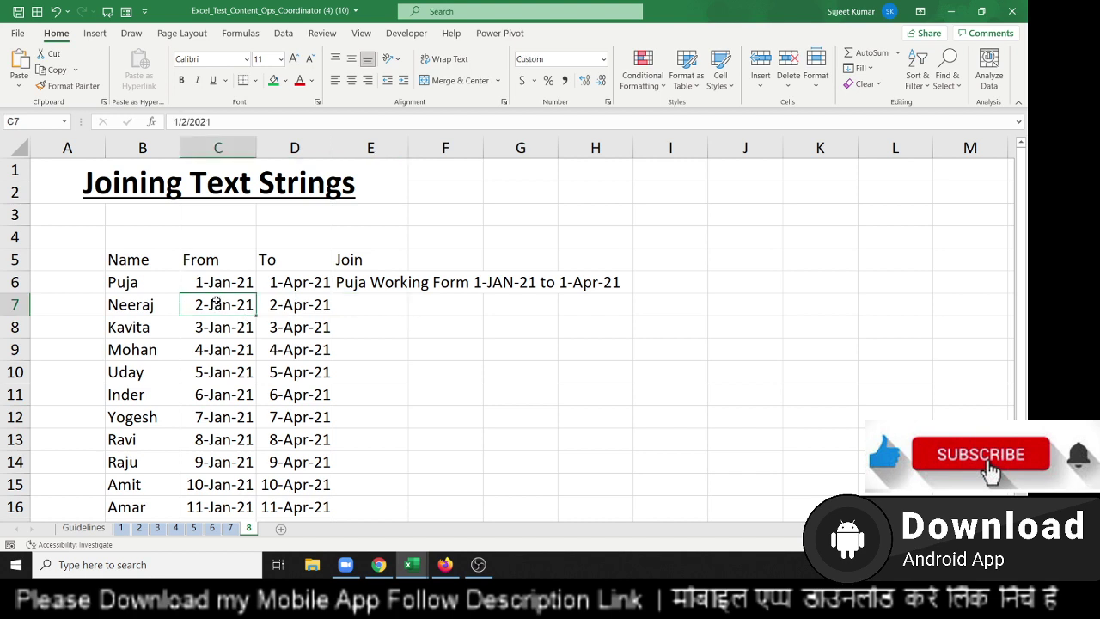
pyautogui.click(203, 188)
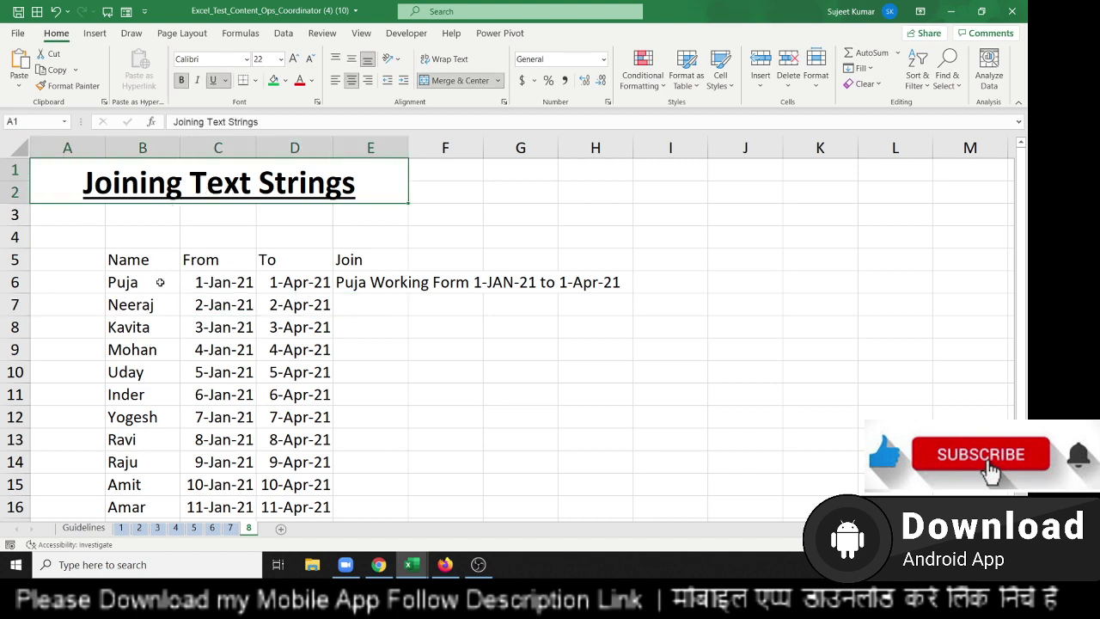
pyautogui.click(322, 309)
pyautogui.click(150, 285)
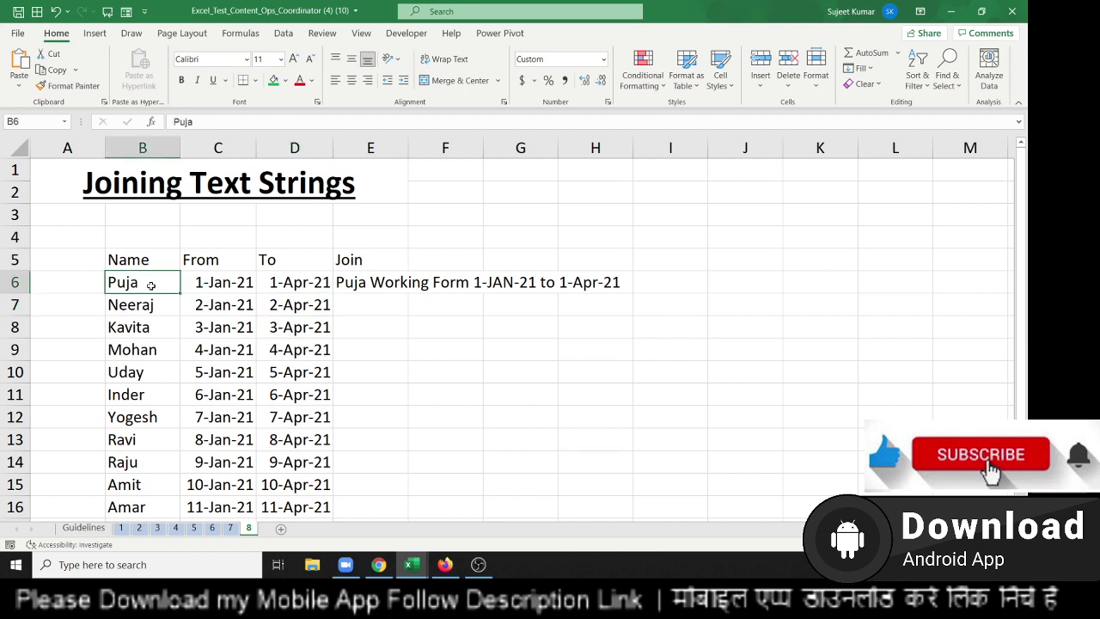
pyautogui.click(234, 284)
pyautogui.click(273, 280)
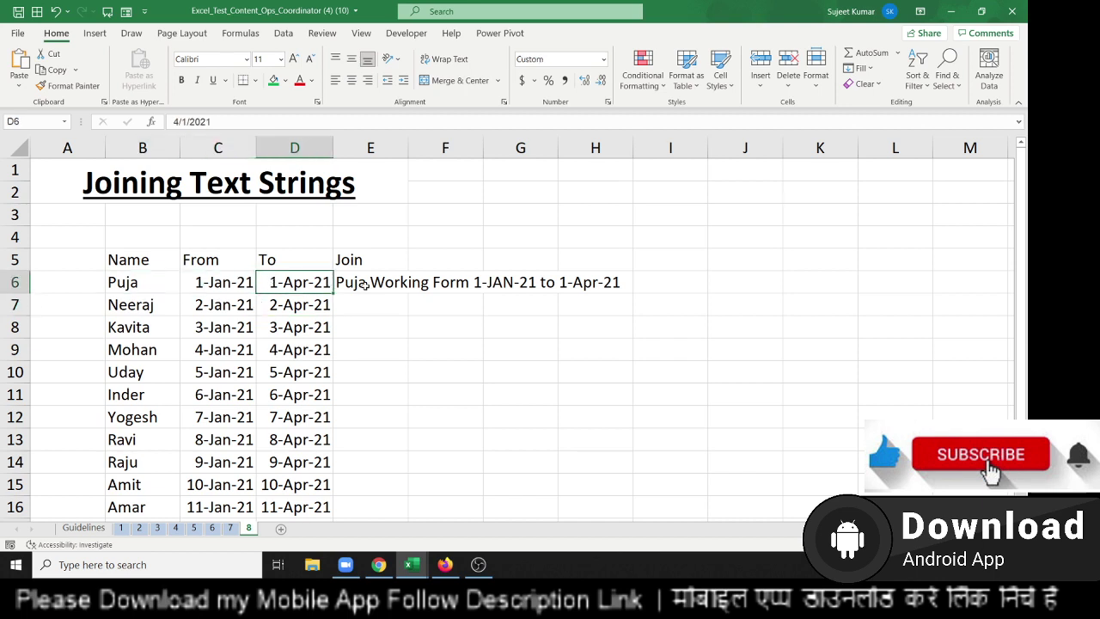
pyautogui.click(364, 284)
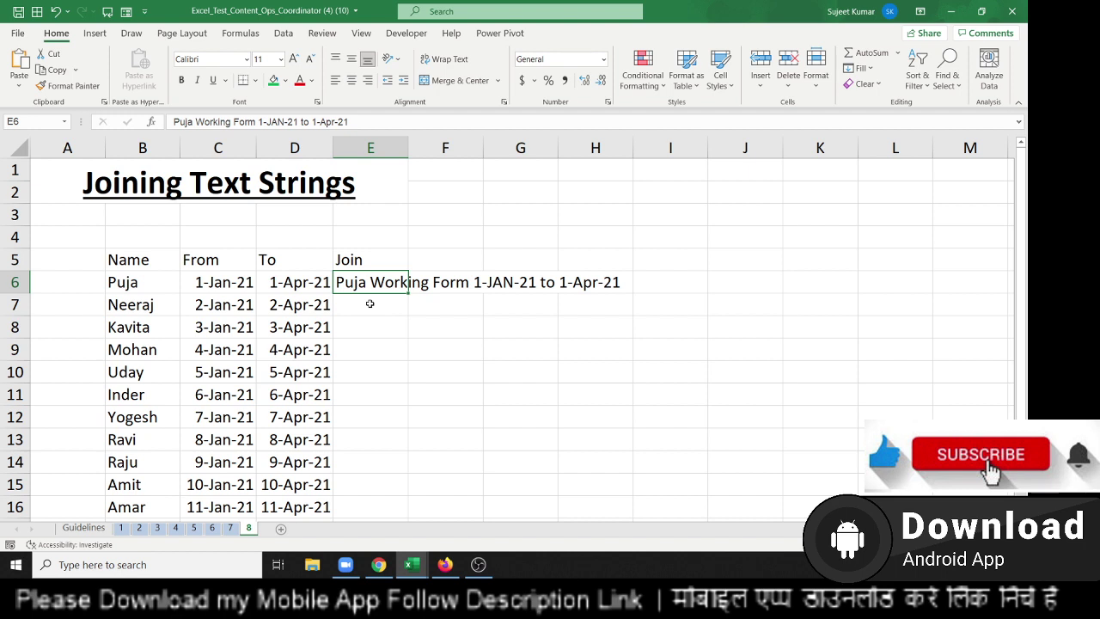
pyautogui.click(369, 304)
# - Start E7's CONCAT formula joining B7 with the text "Working From "
pyautogui.write('=')
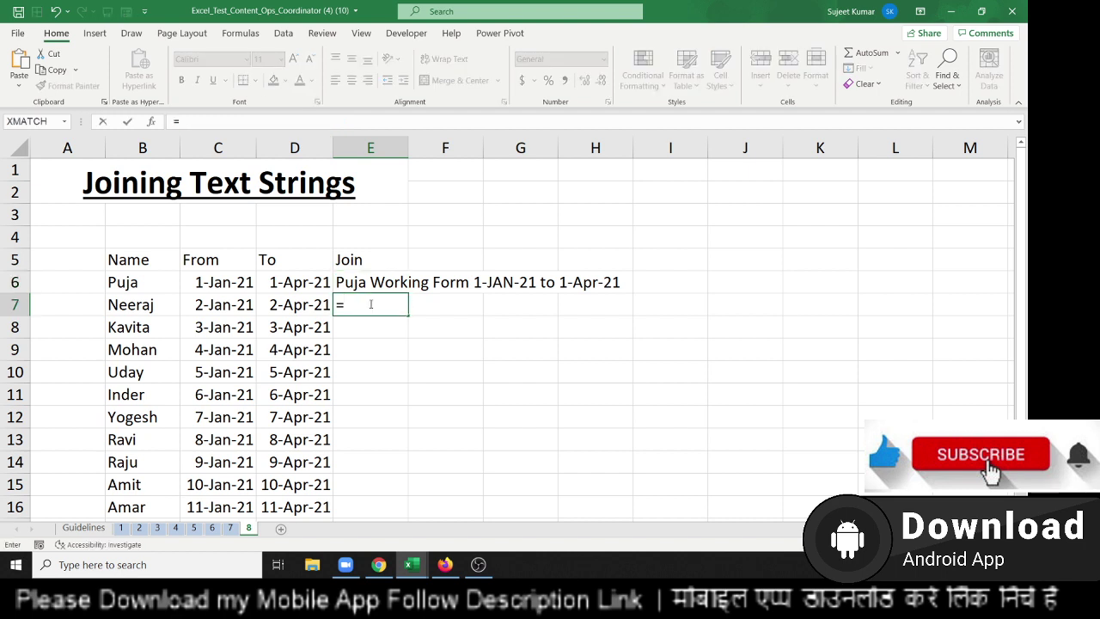
pyautogui.write('con')
pyautogui.press('Tab')
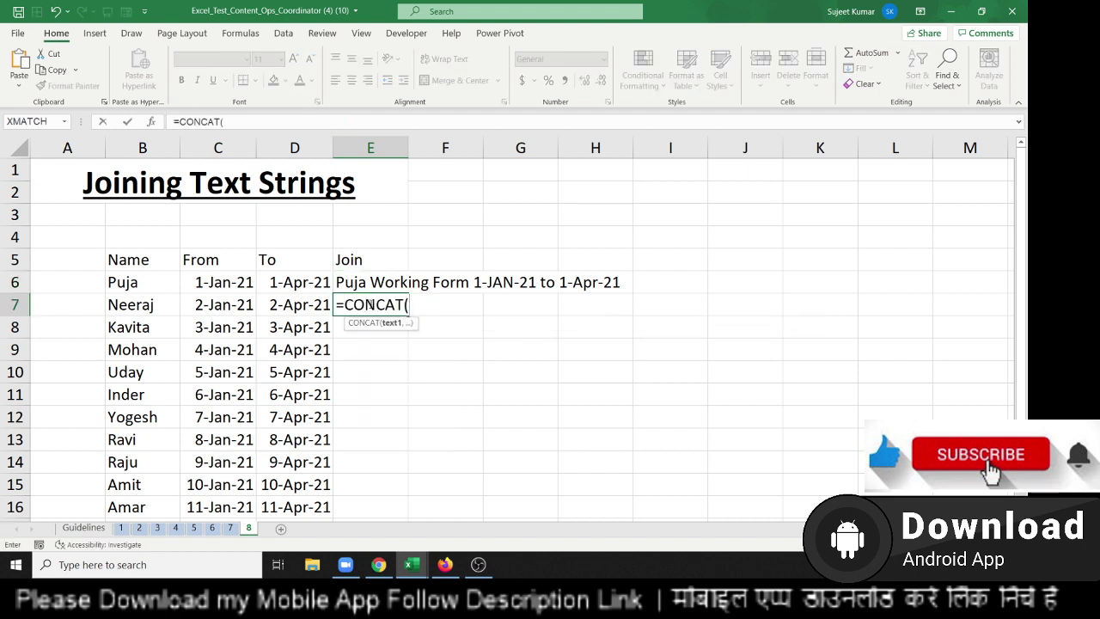
pyautogui.press('Left')
pyautogui.press('Left')
pyautogui.press('Left')
pyautogui.write(',')
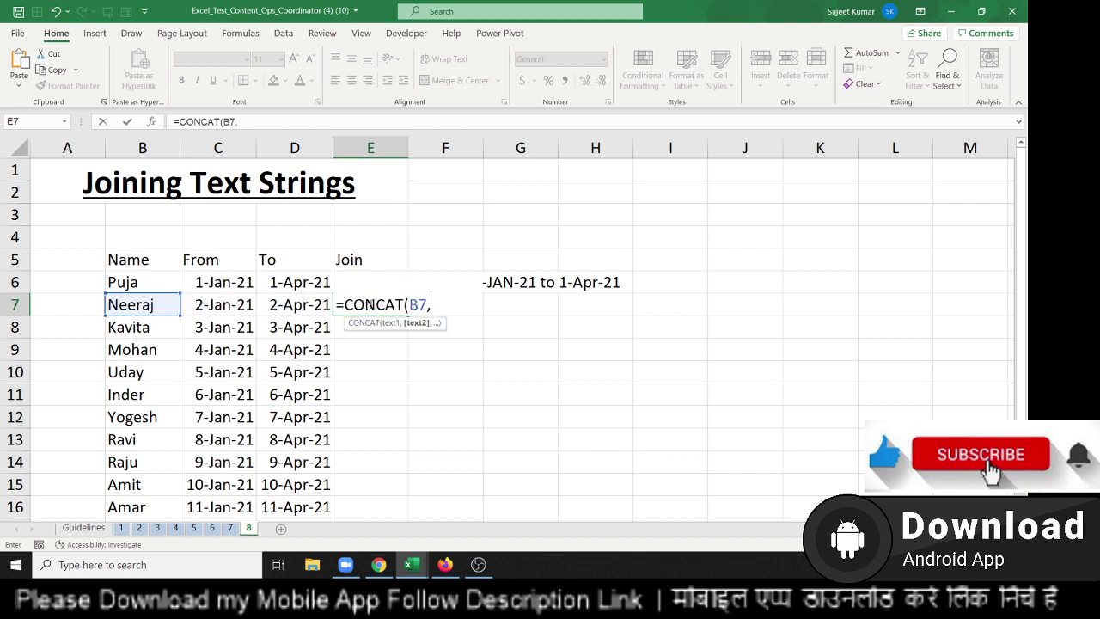
pyautogui.write('"')
pyautogui.write('W')
pyautogui.write('orkin')
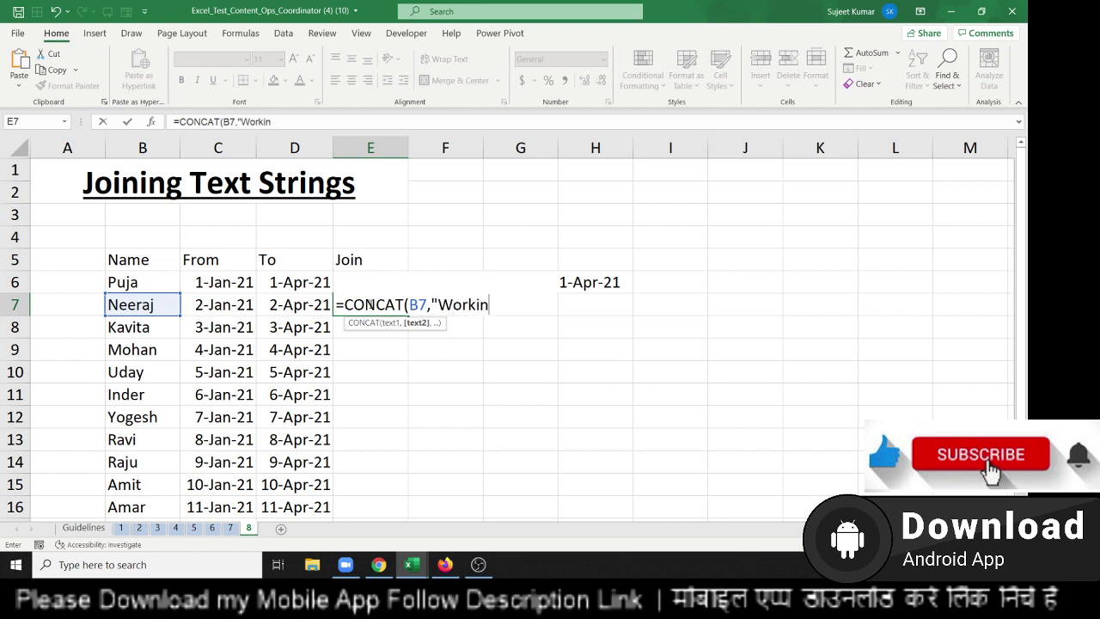
pyautogui.write('g Form')
pyautogui.press('BackSpace')
pyautogui.press('BackSpace')
pyautogui.press('BackSpace')
pyautogui.write('rom ')
pyautogui.write('"')
pyautogui.click(218, 306)
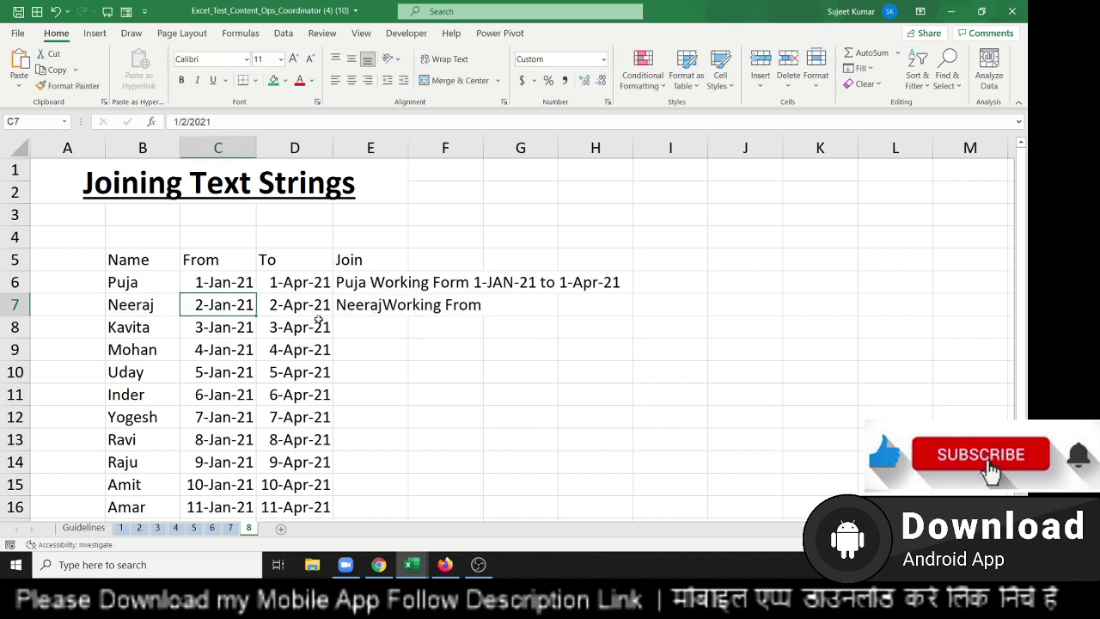
# - Finish E7 as =CONCAT(B7," Working From ",C7," To ",D7) and commit it
pyautogui.doubleClick(386, 308)
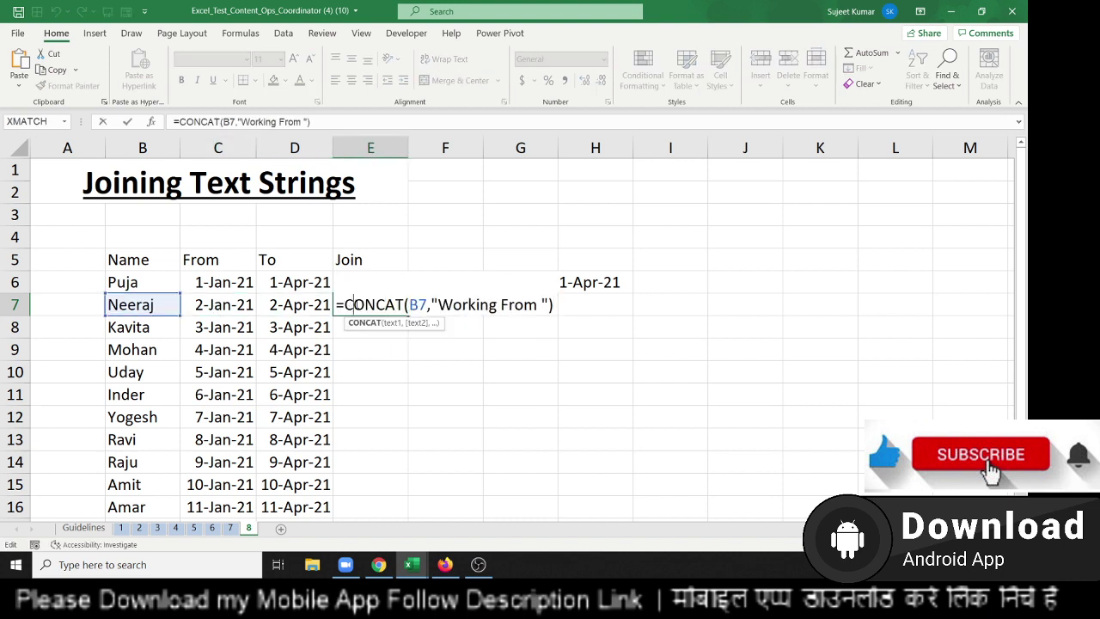
pyautogui.click(547, 305)
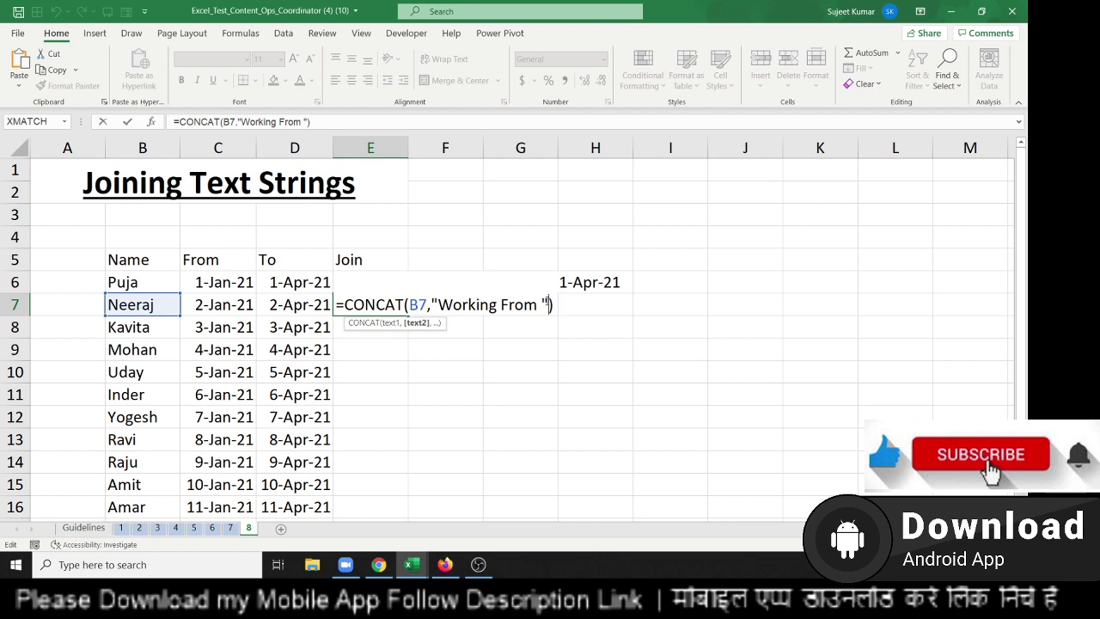
pyautogui.click(439, 304)
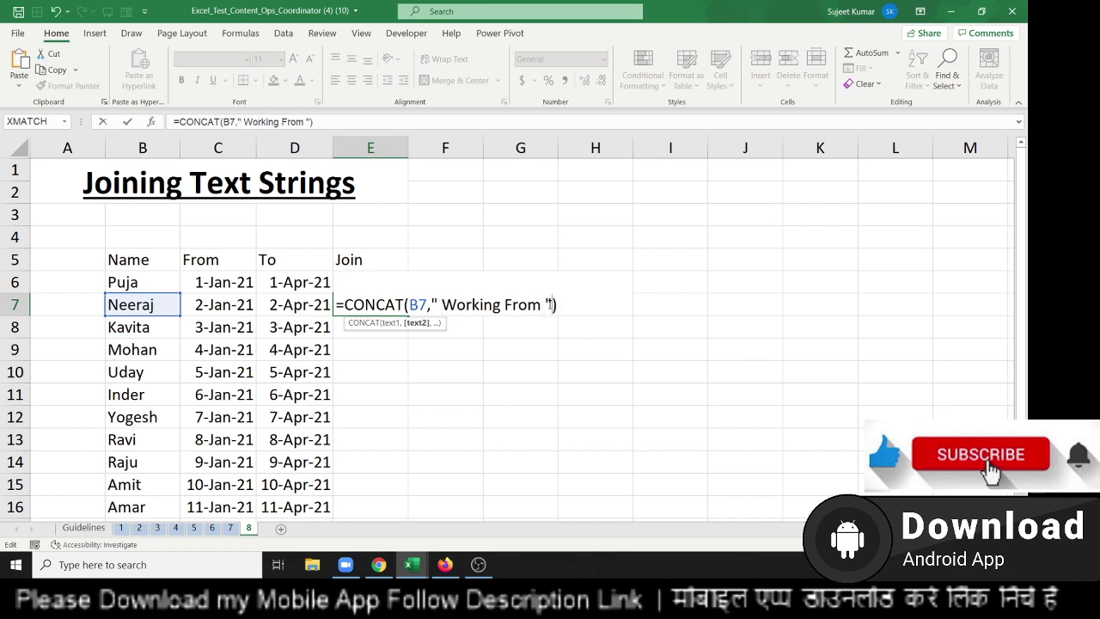
pyautogui.write(',')
pyautogui.click(244, 306)
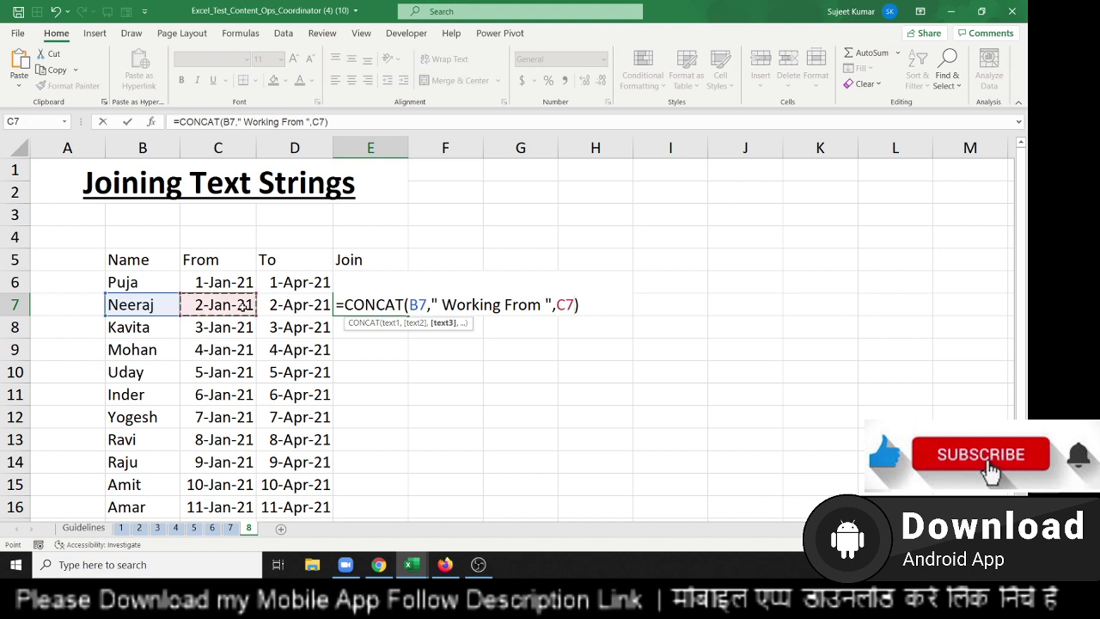
pyautogui.write('," ')
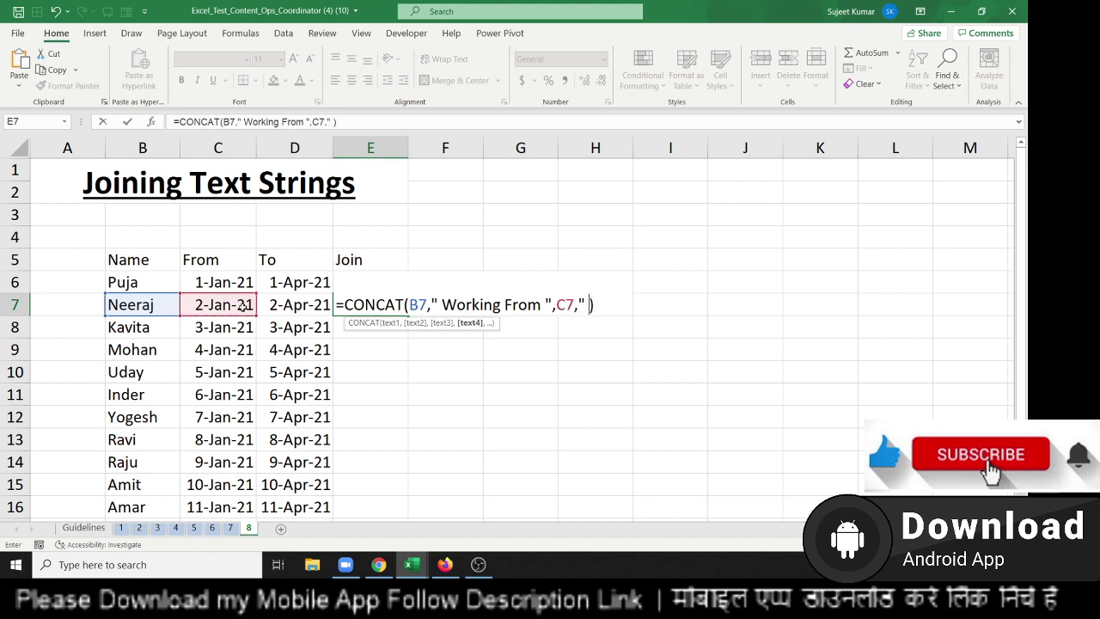
pyautogui.write('To ')
pyautogui.write('",')
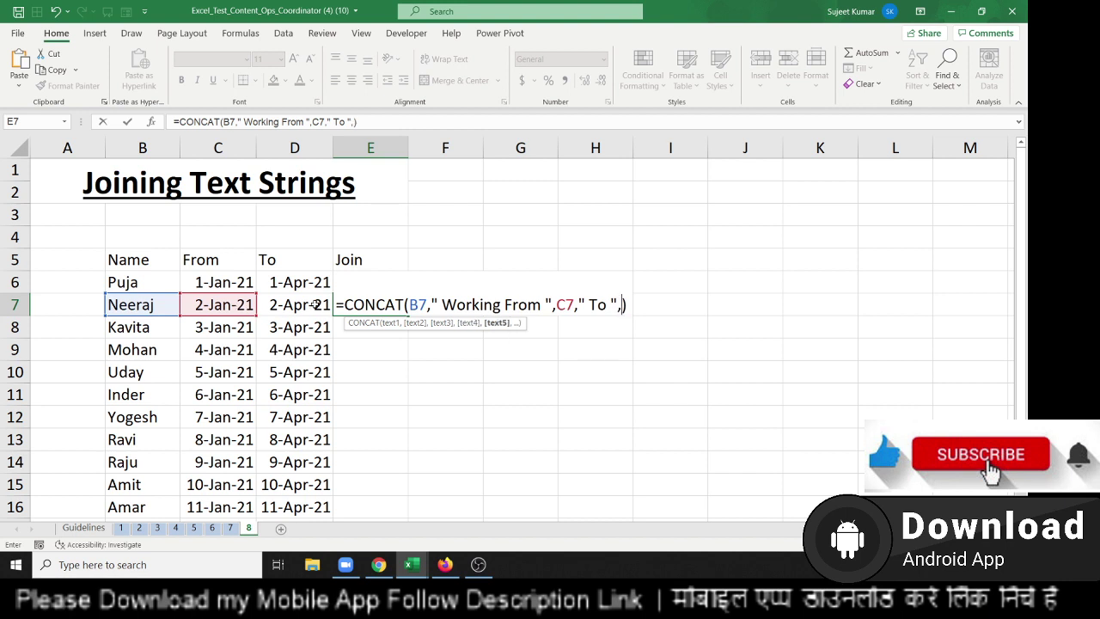
pyautogui.click(316, 304)
pyautogui.press('Return')
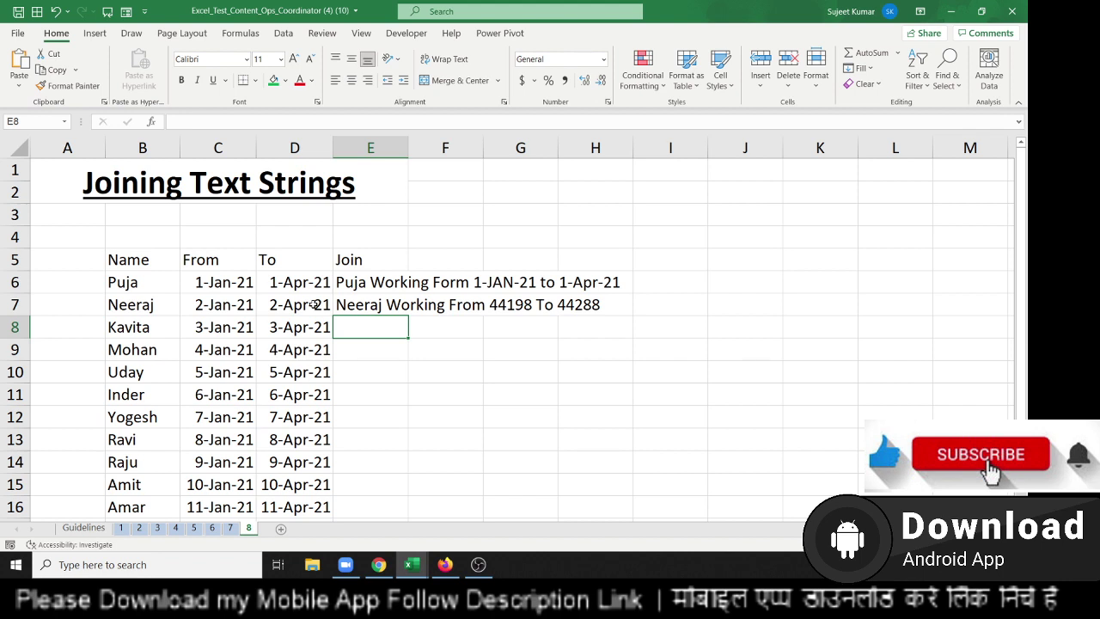
pyautogui.press('Up')
pyautogui.press('Left')
pyautogui.press('Left')
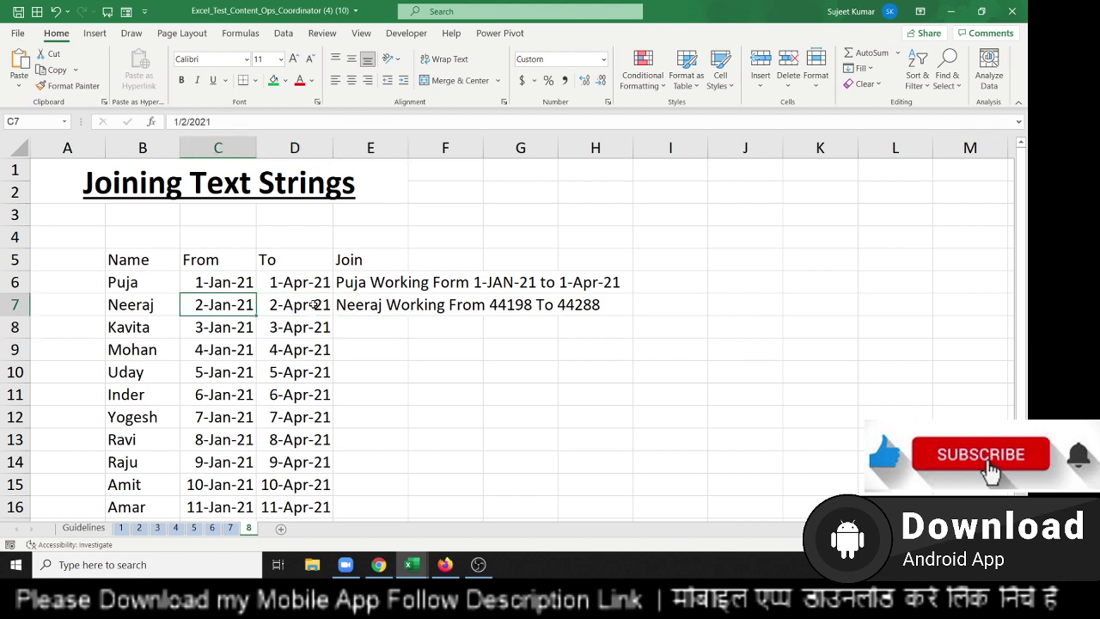
pyautogui.hotkey('ctrl', 'shift', '`')
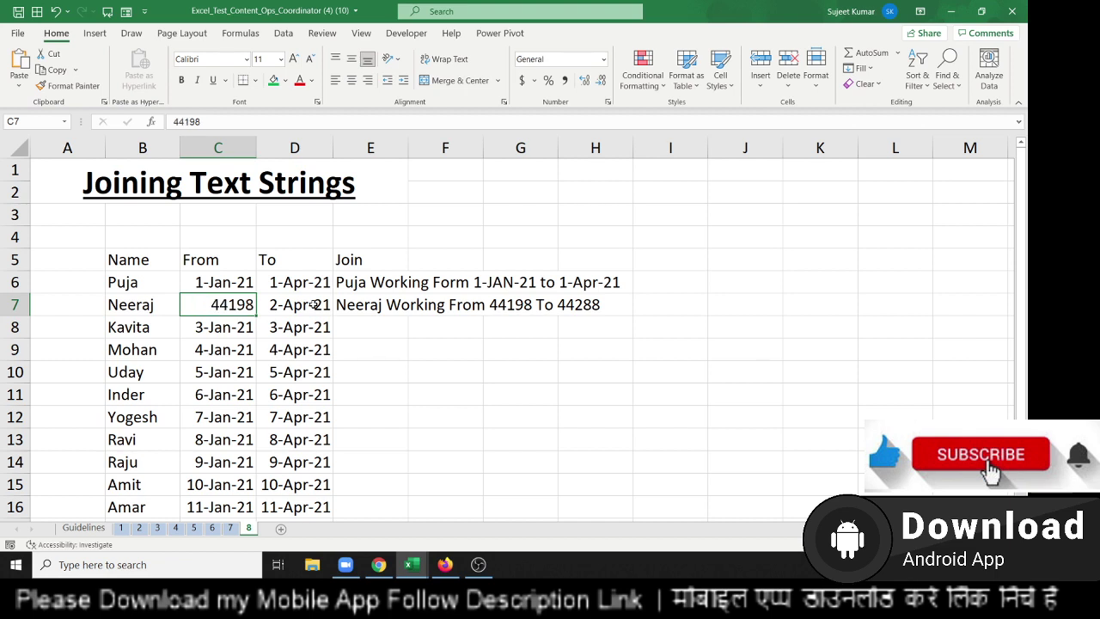
pyautogui.hotkey('ctrl', 'shift', '3')
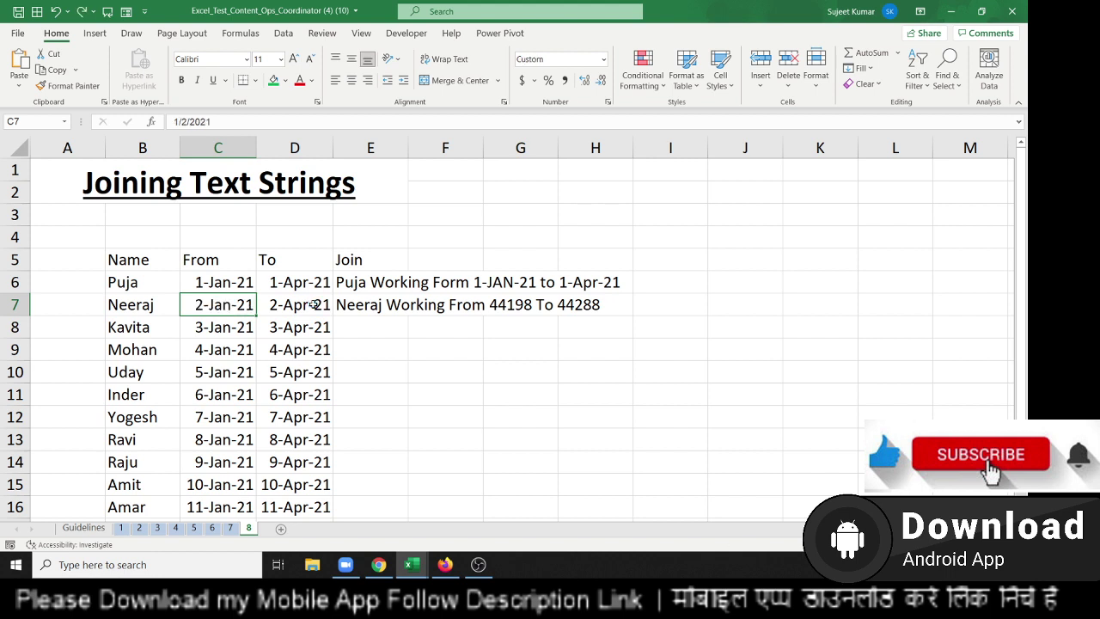
pyautogui.press('Right')
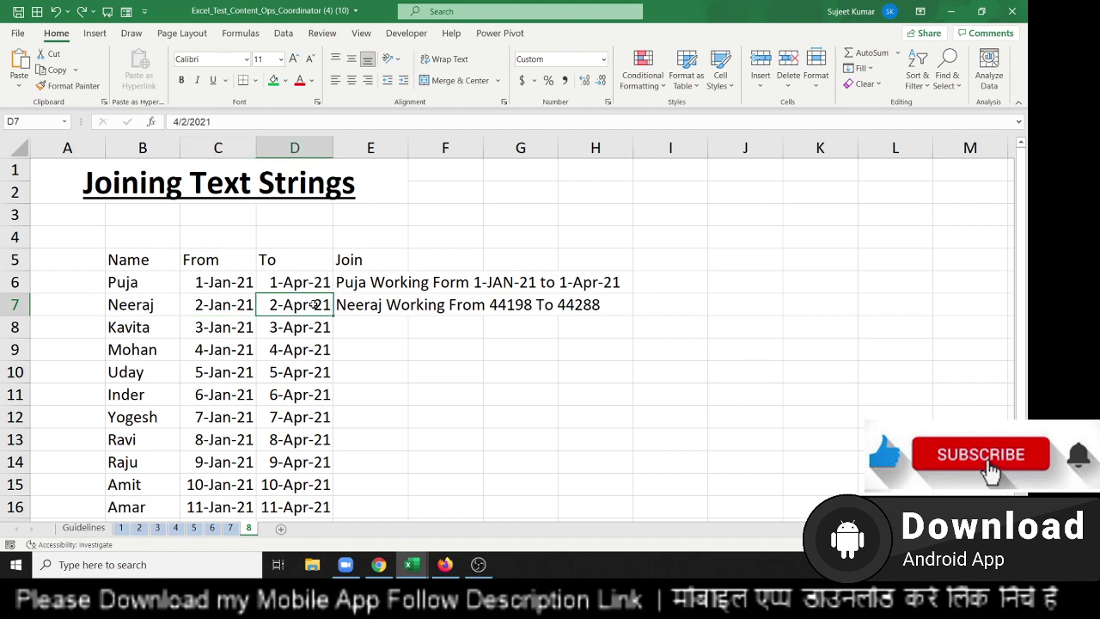
pyautogui.press('Right')
# - Wrap C7 in E7's formula as TEXT(C7,"DD-MMM-YY")
pyautogui.press('F2')
pyautogui.press('Left')
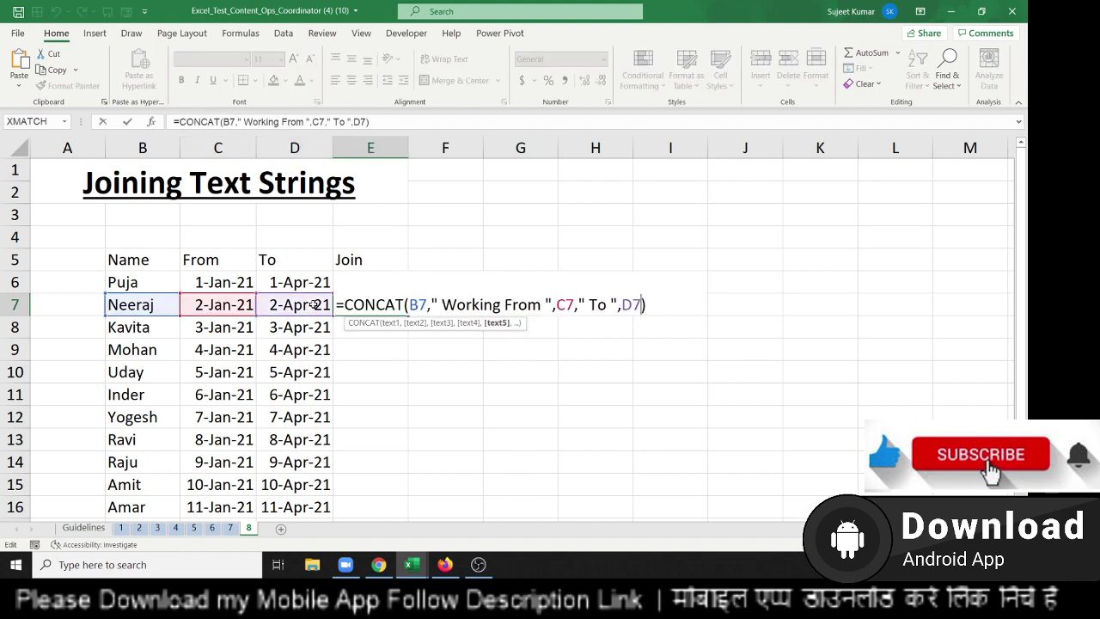
pyautogui.press('Left')
pyautogui.press('Left')
pyautogui.press('Left')
pyautogui.press('Left')
pyautogui.press('Left')
pyautogui.press('Left')
pyautogui.write('tex')
pyautogui.press('Tab')
pyautogui.press('Right')
pyautogui.press('Right')
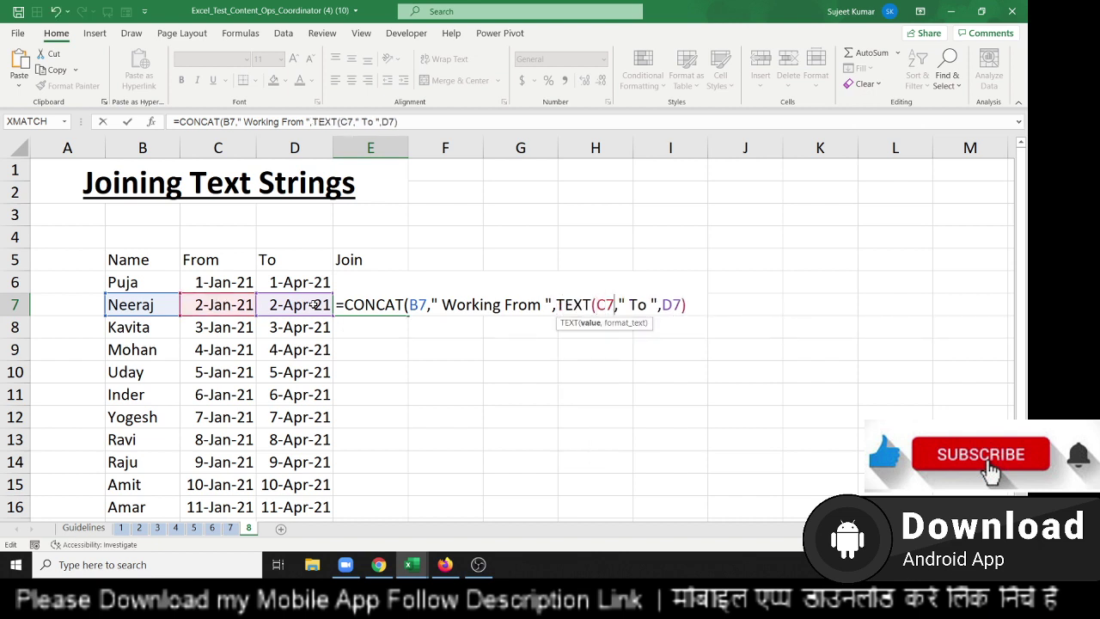
pyautogui.write(',"')
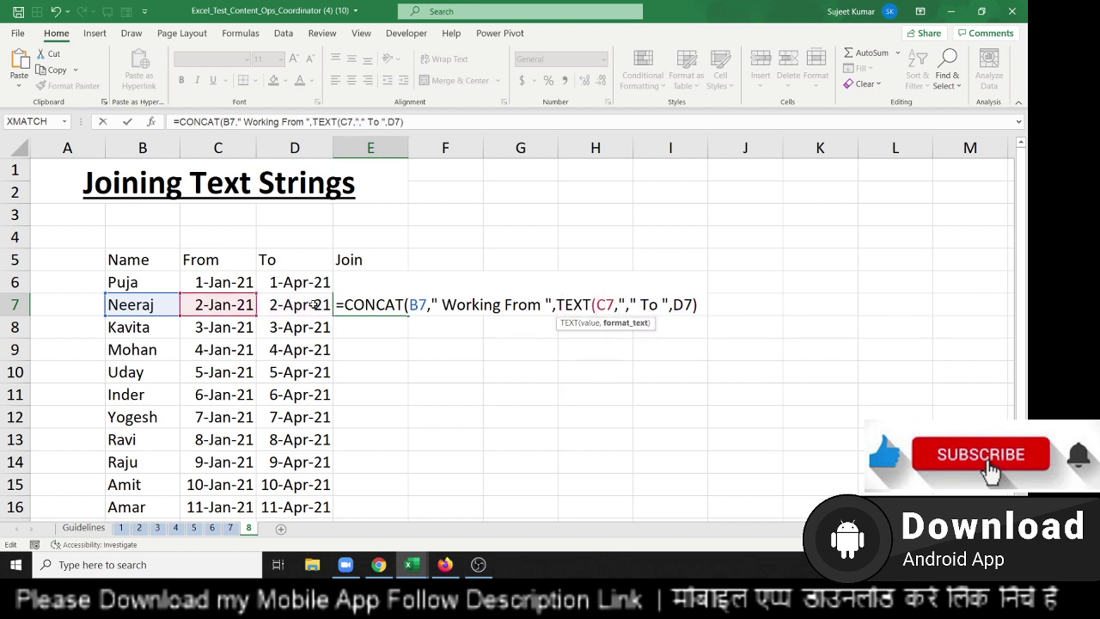
pyautogui.write('DD-M')
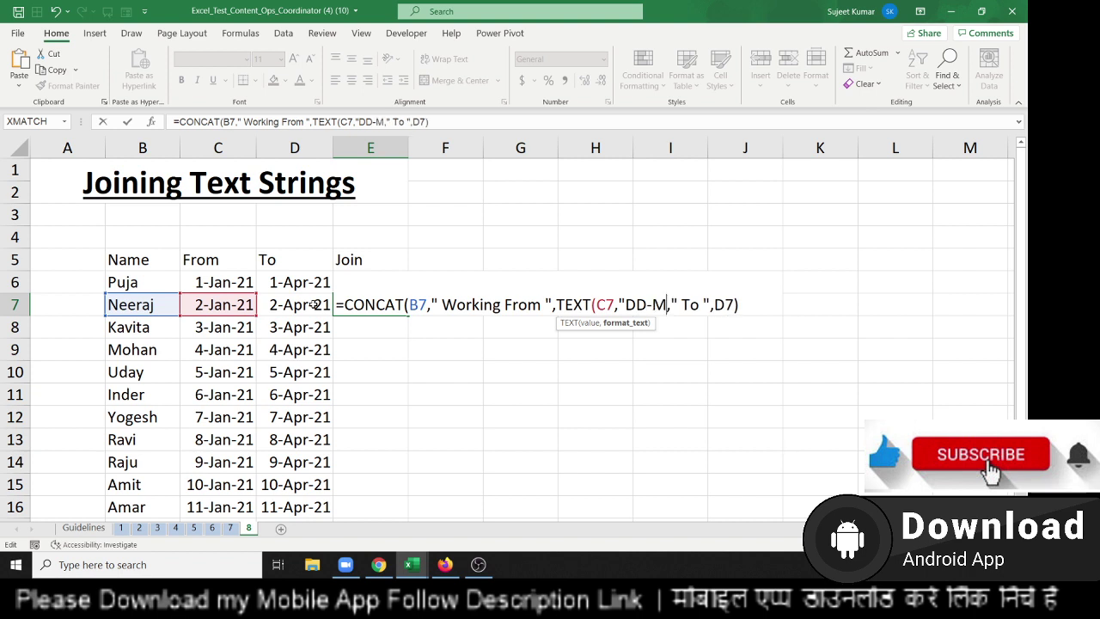
pyautogui.write('MM-Y')
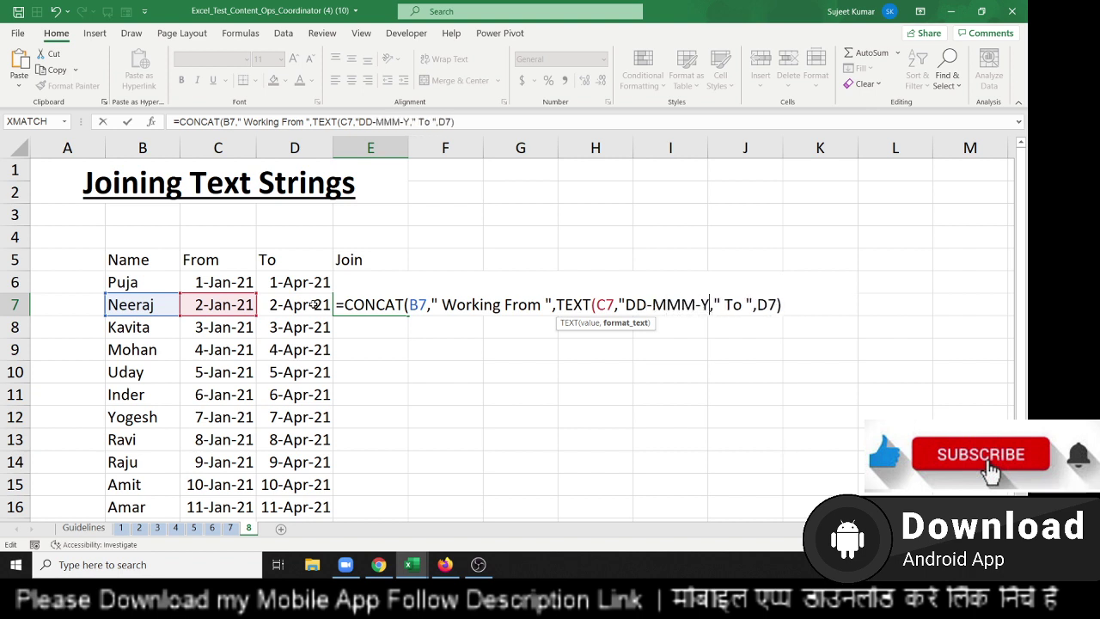
pyautogui.write('Y")')
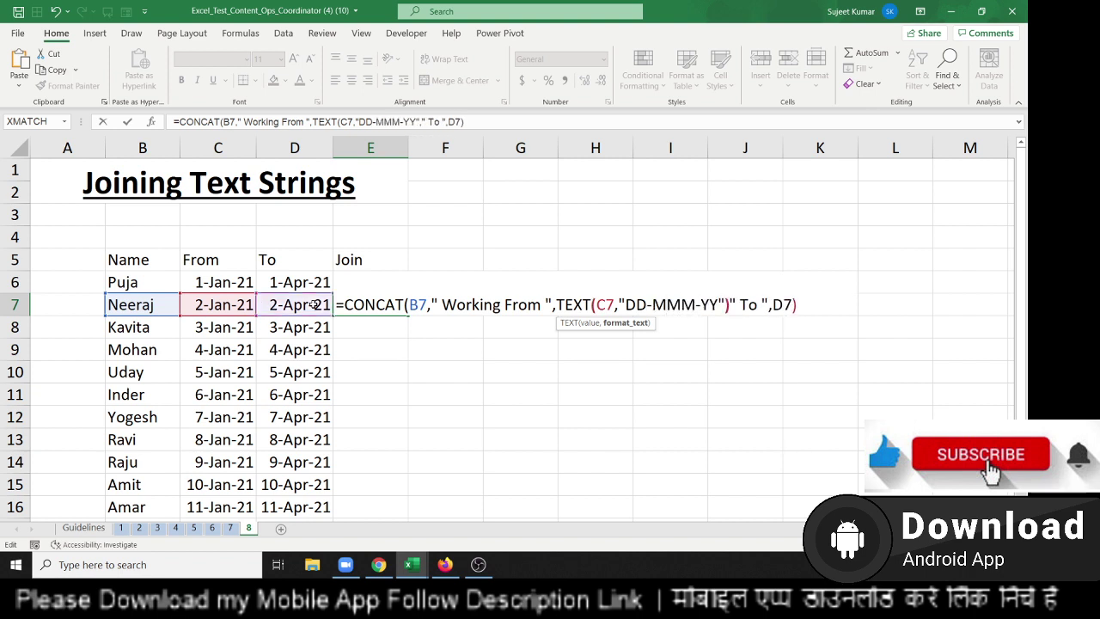
# - Wrap D7 as TEXT(D7,"DD-mmm-YY") and enter the formula, accepting the parenthesis fix
pyautogui.click(778, 304)
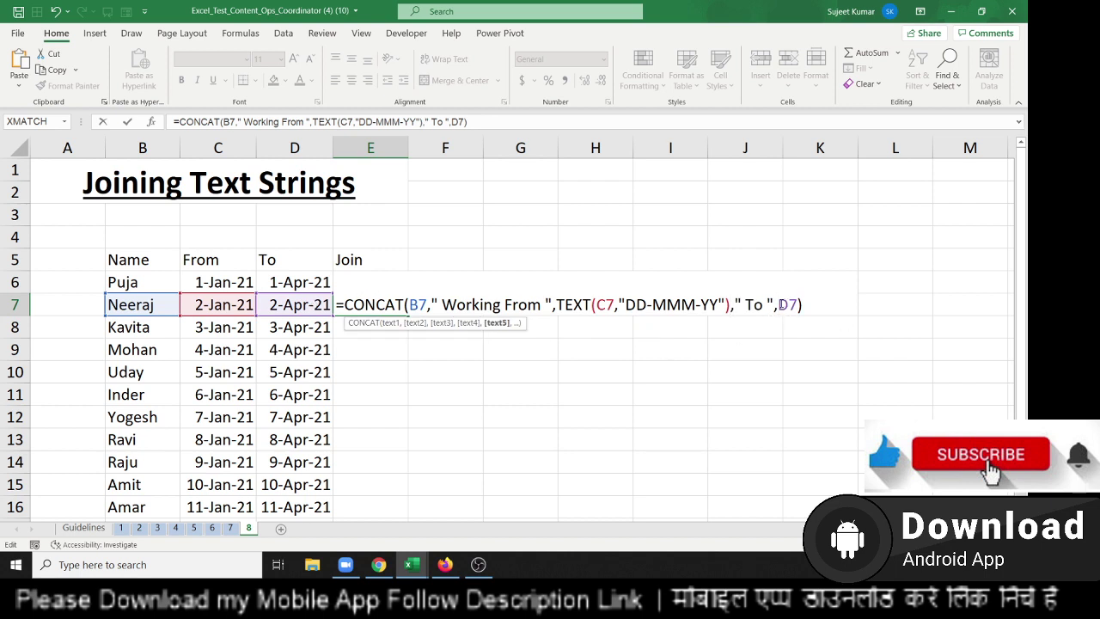
pyautogui.write('te')
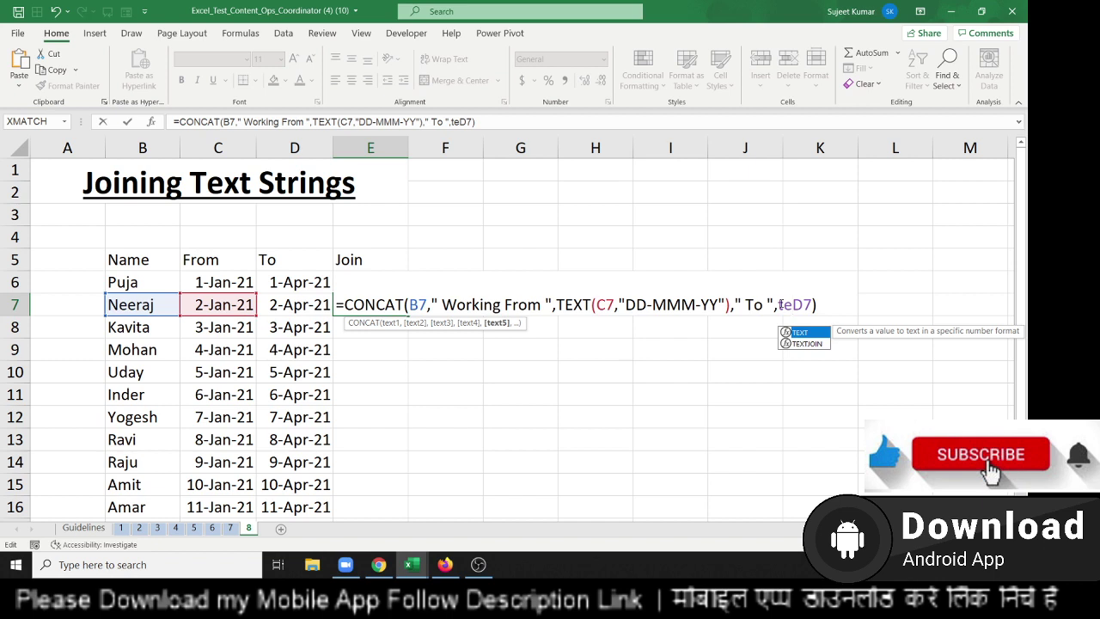
pyautogui.press('Tab')
pyautogui.write(',')
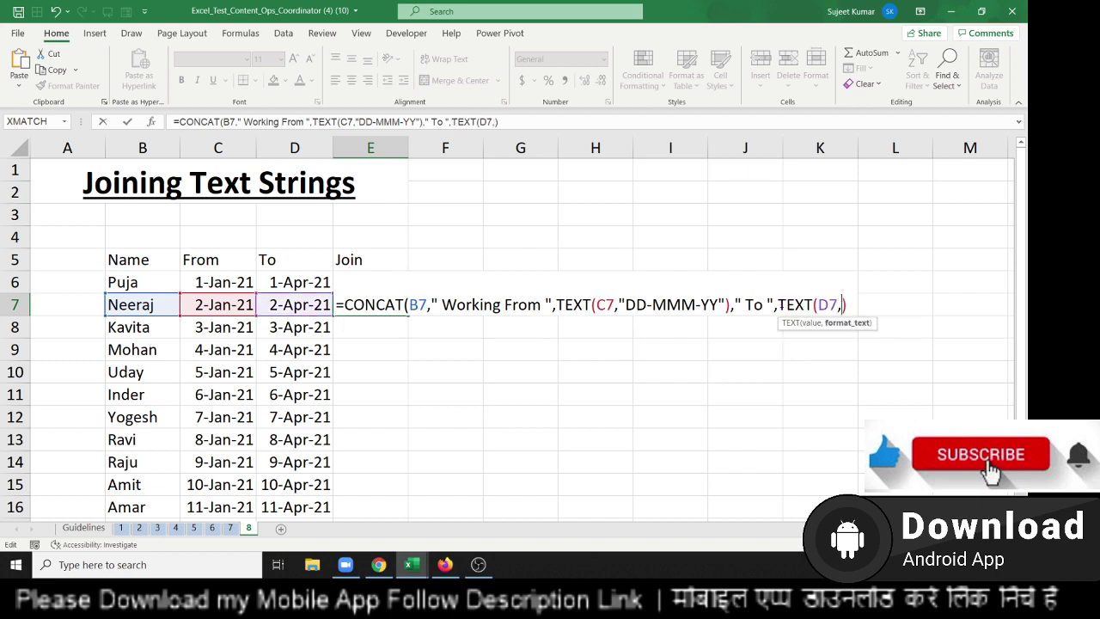
pyautogui.write('"DD-')
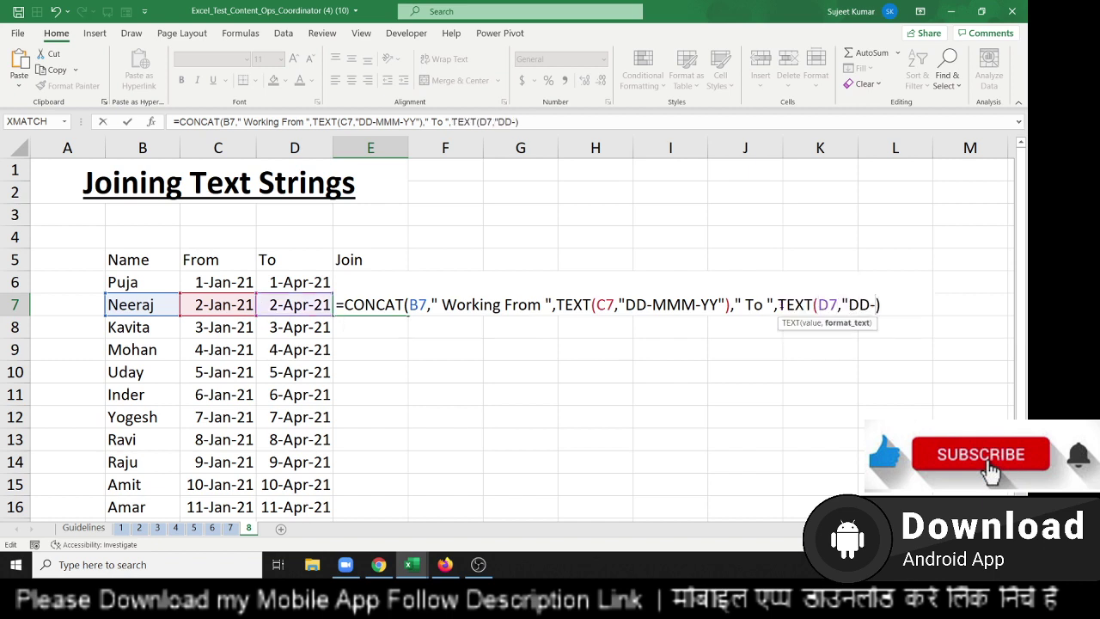
pyautogui.write('MMM')
pyautogui.press('BackSpace')
pyautogui.press('BackSpace')
pyautogui.press('BackSpace')
pyautogui.write('m')
pyautogui.write('mm-')
pyautogui.write('YY"')
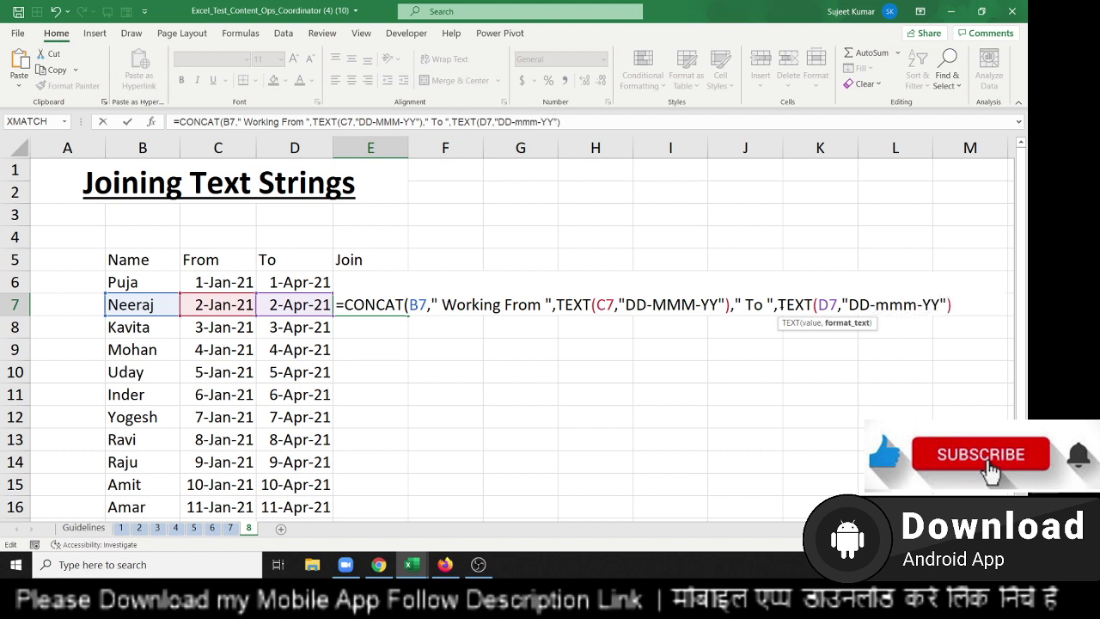
pyautogui.press('Return')
pyautogui.press('Return')
pyautogui.press('Up')
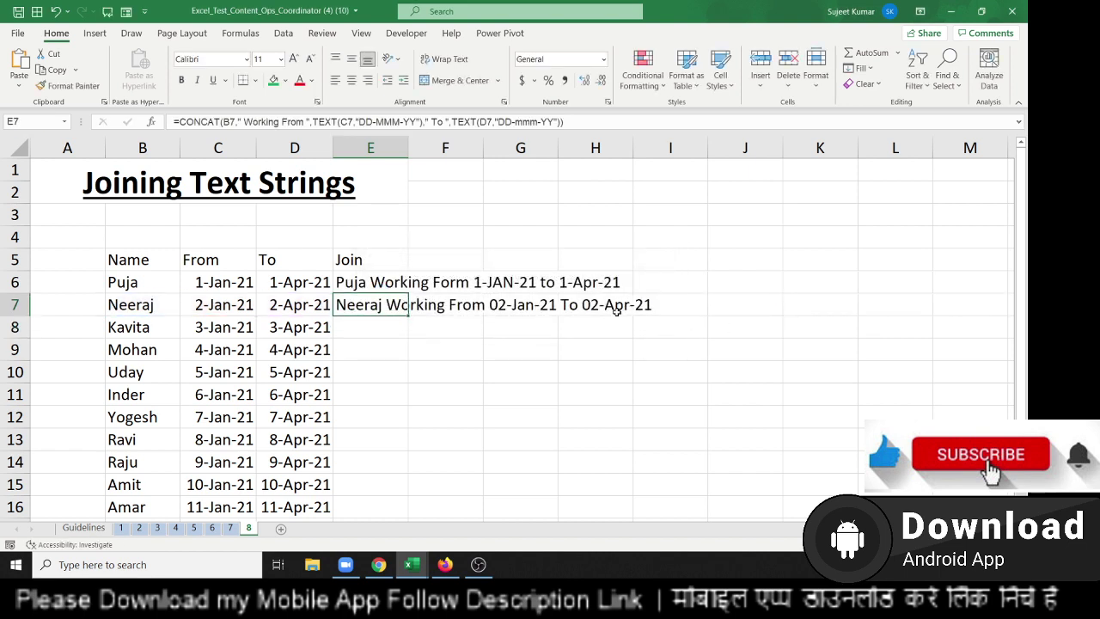
# - Fill the Join formula down through E16, then minimise Excel
pyautogui.doubleClick(409, 315)
pyautogui.scroll(-4, 412, 322)
pyautogui.scroll(1, 415, 326)
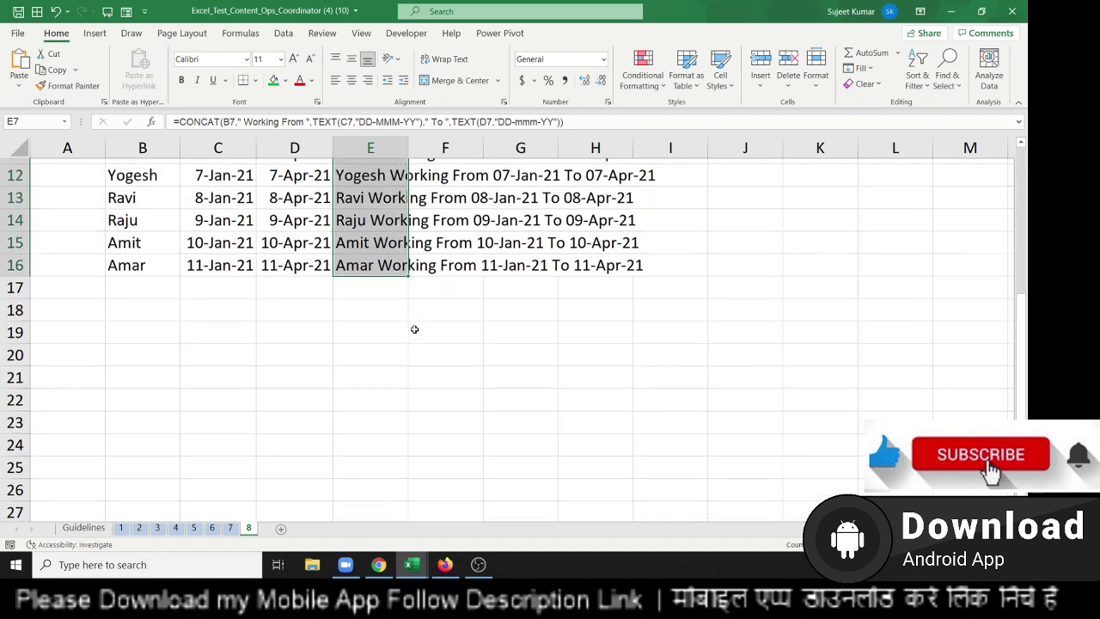
pyautogui.scroll(4, 415, 327)
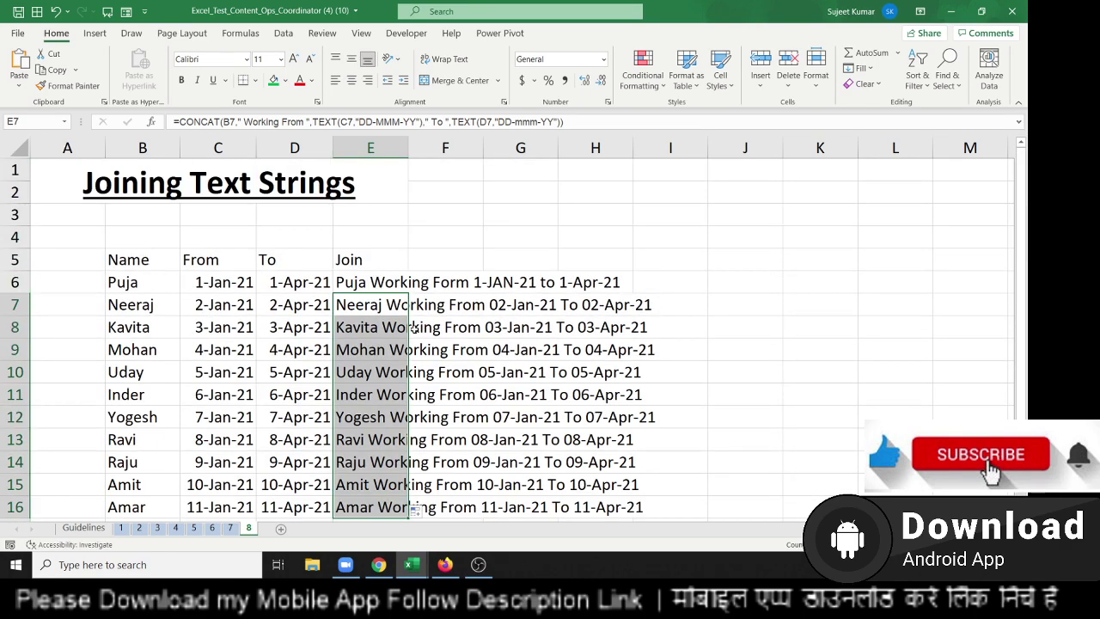
pyautogui.click(412, 565)
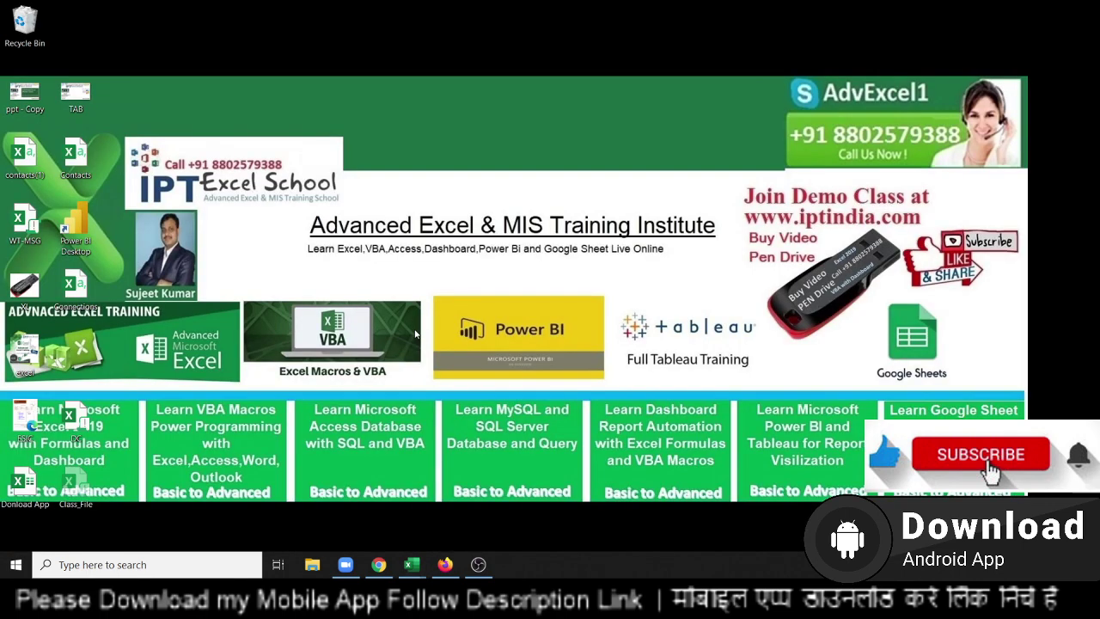
# - Load the EXCEL MIS TRAINING Google Play page in a new Chrome tab and select its title
pyautogui.click(379, 565)
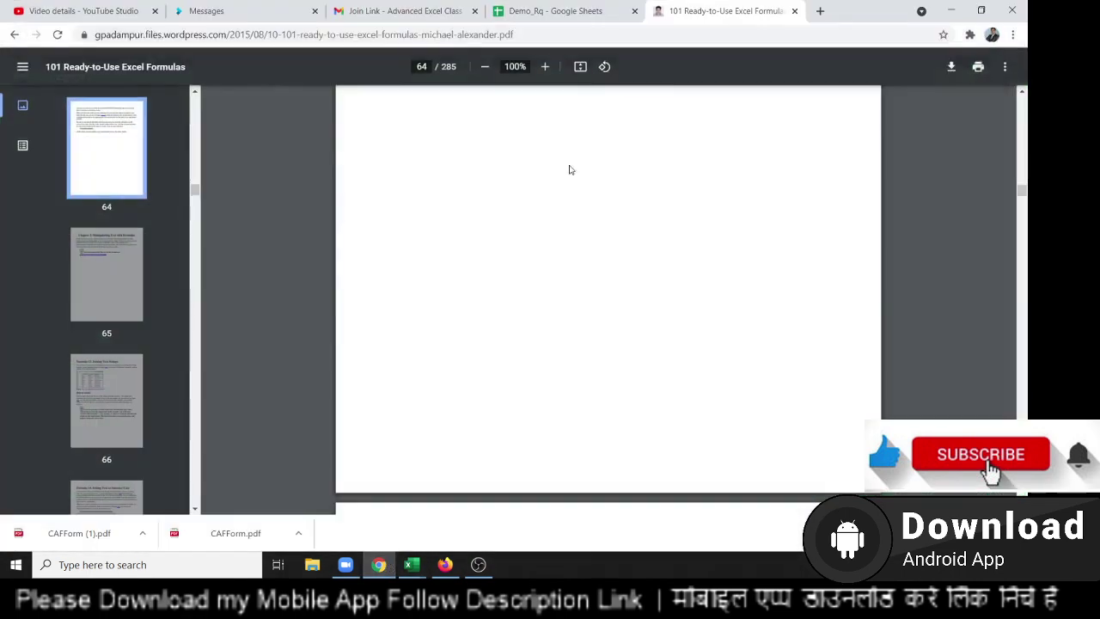
pyautogui.click(816, 12)
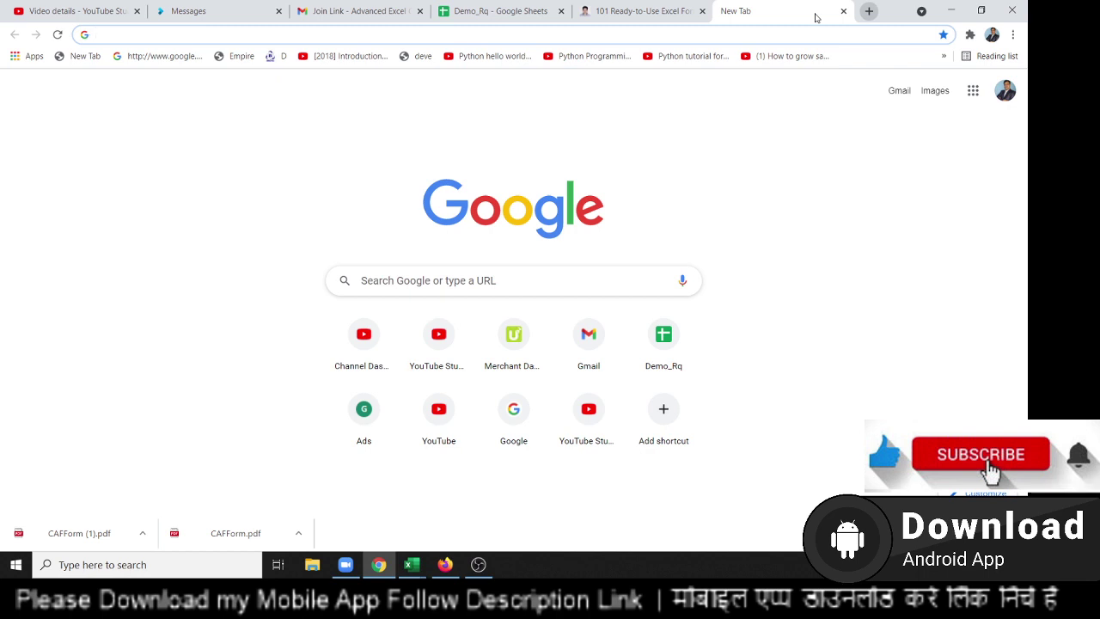
pyautogui.hotkey('ctrl', 'v')
pyautogui.press('Return')
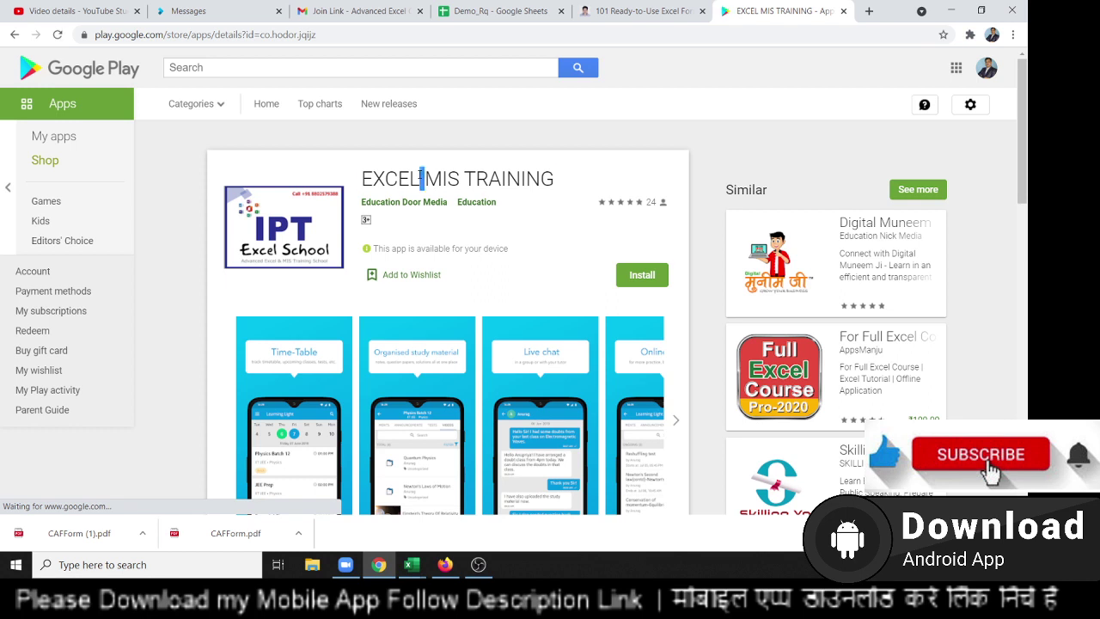
pyautogui.tripleClick(420, 176)
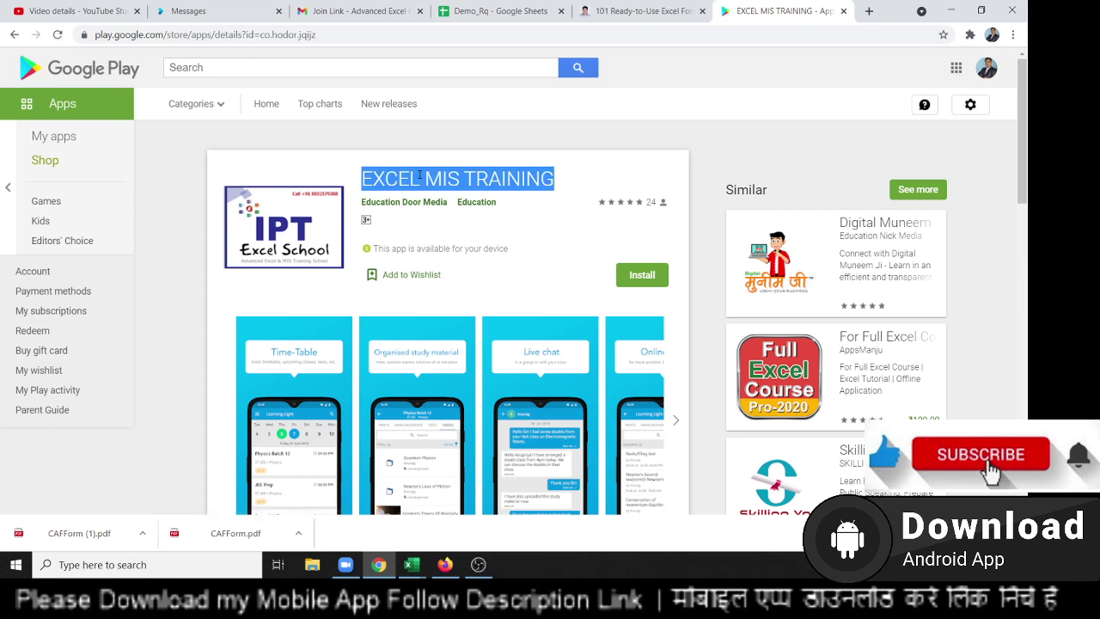
# - In the Classplus messages tab, look through several student conversations including Mis startup
pyautogui.click(189, 10)
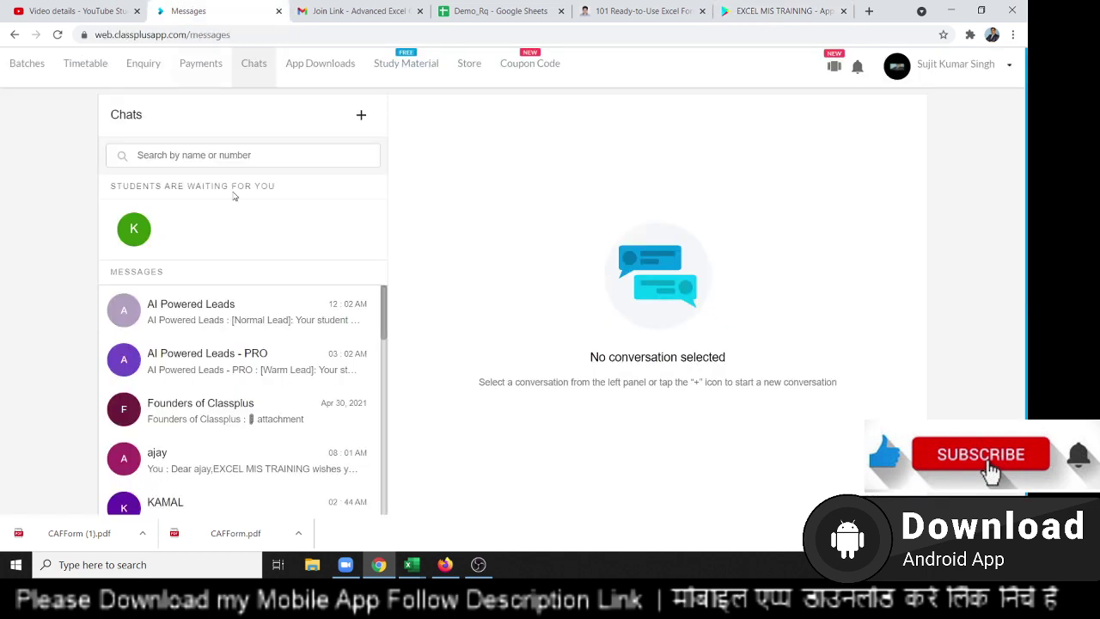
pyautogui.scroll(-3, 215, 421)
pyautogui.scroll(1, 197, 394)
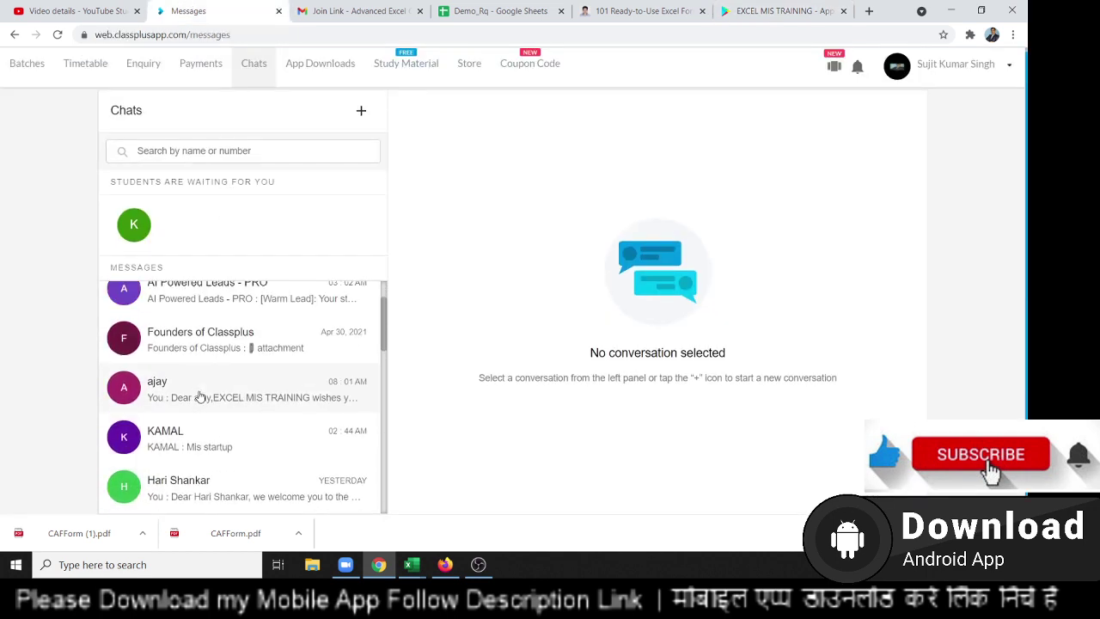
pyautogui.click(196, 393)
pyautogui.click(199, 440)
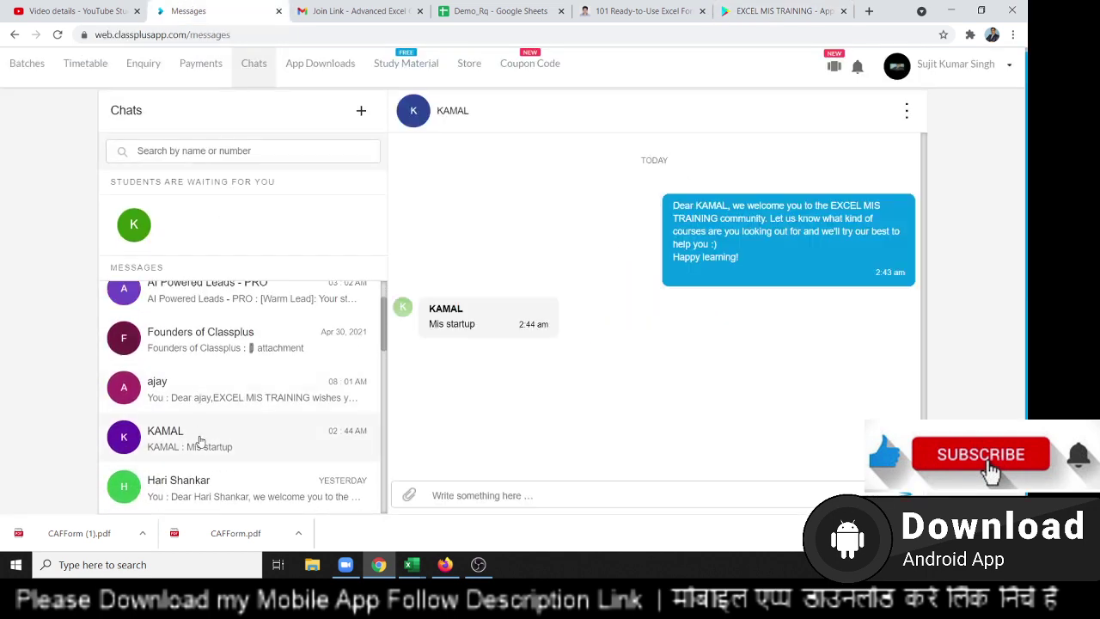
pyautogui.click(186, 399)
pyautogui.click(210, 455)
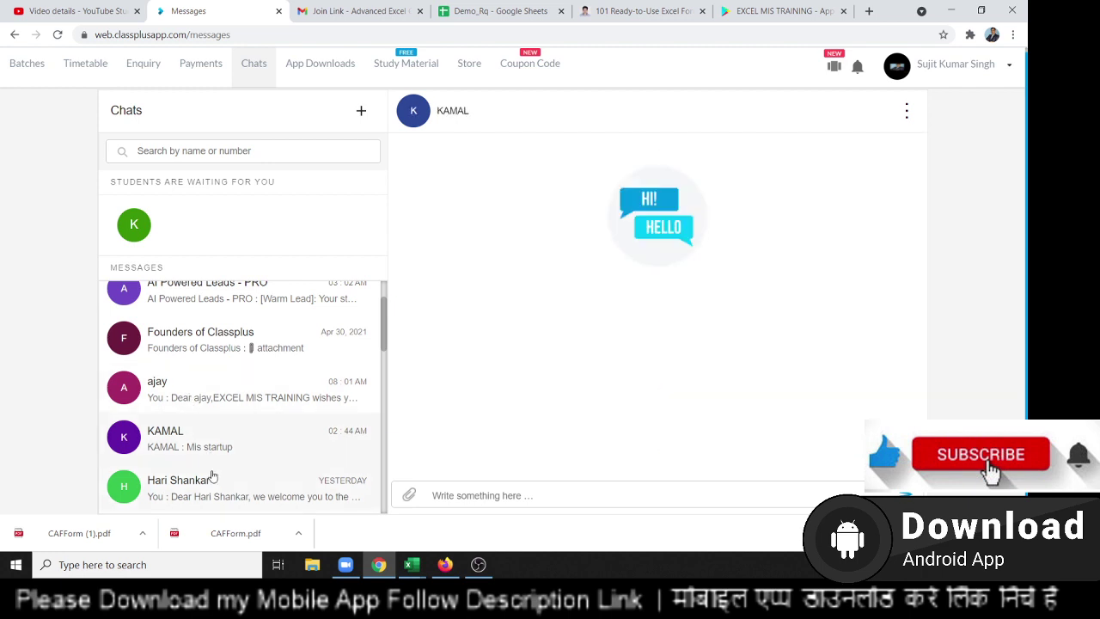
pyautogui.scroll(-2, 204, 464)
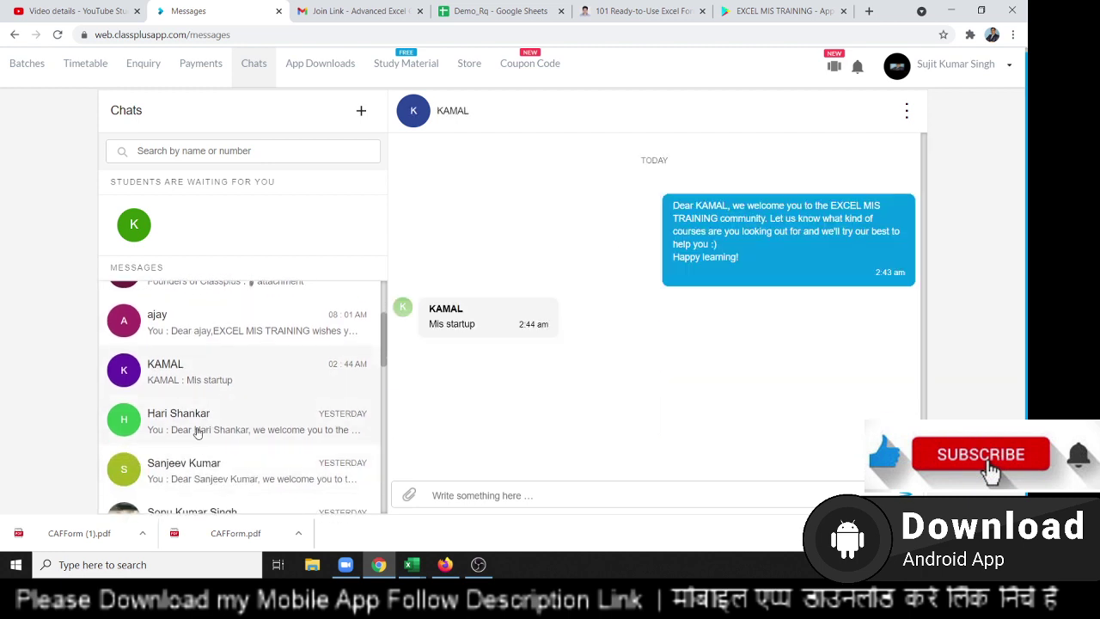
pyautogui.click(196, 430)
pyautogui.click(197, 463)
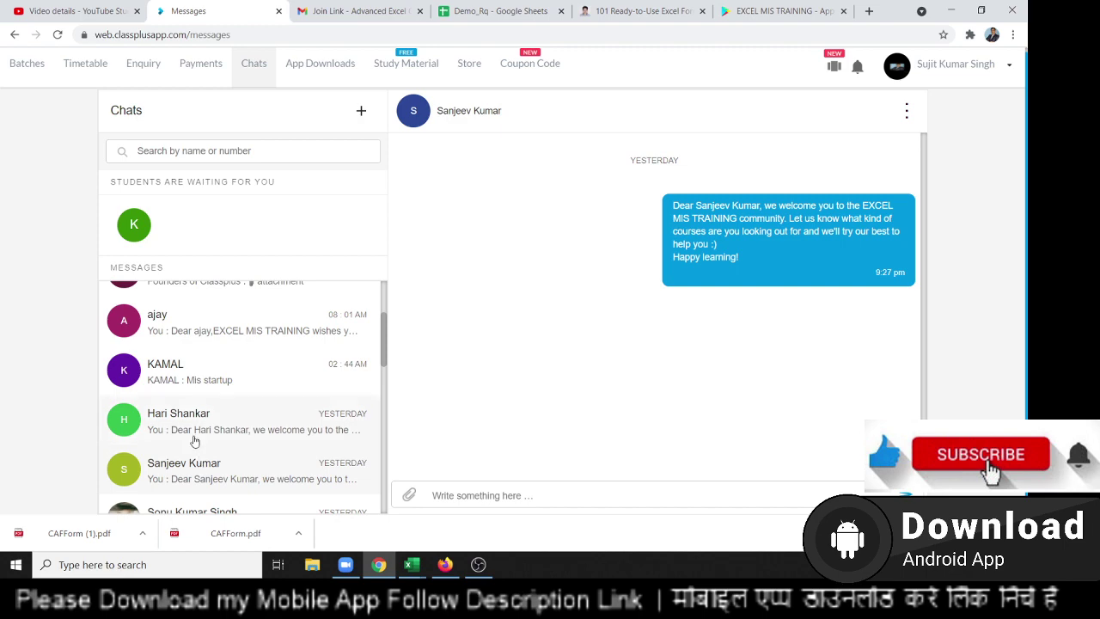
pyautogui.doubleClick(181, 398)
# - Browse the Classplus course store, then minimise the browser to the desktop
pyautogui.click(469, 63)
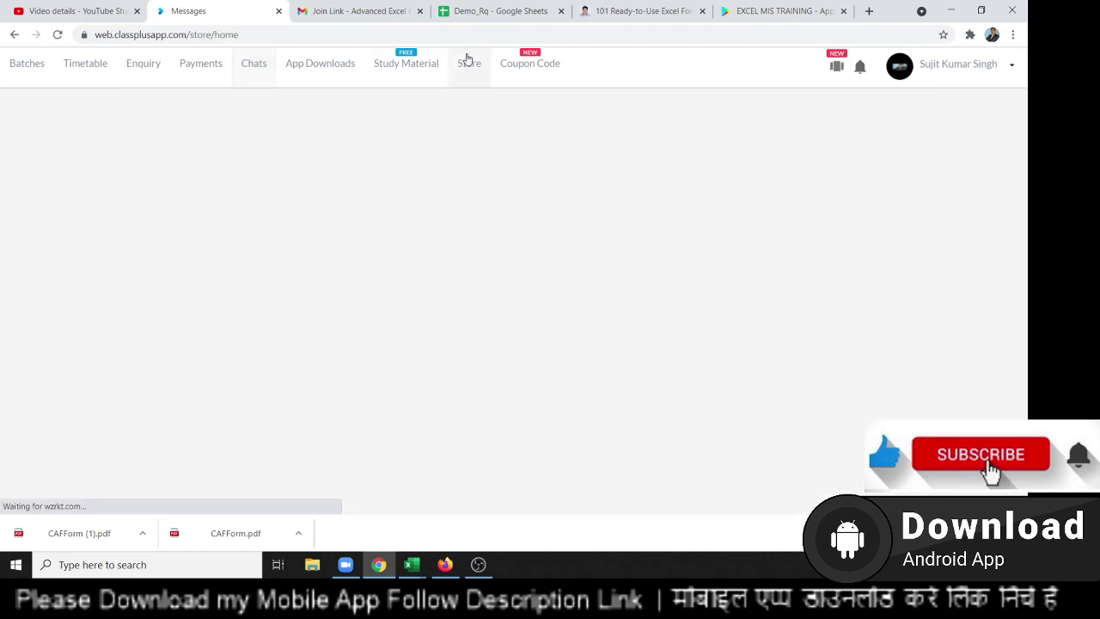
pyautogui.scroll(-3, 478, 221)
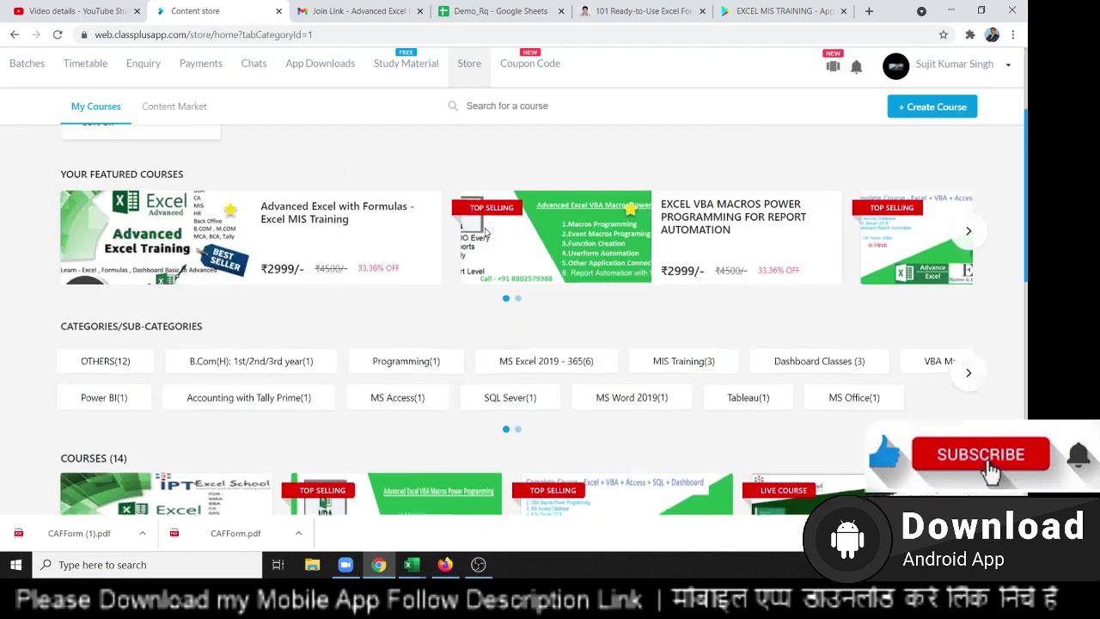
pyautogui.scroll(-1, 485, 233)
pyautogui.scroll(-3, 485, 233)
pyautogui.scroll(-3, 486, 233)
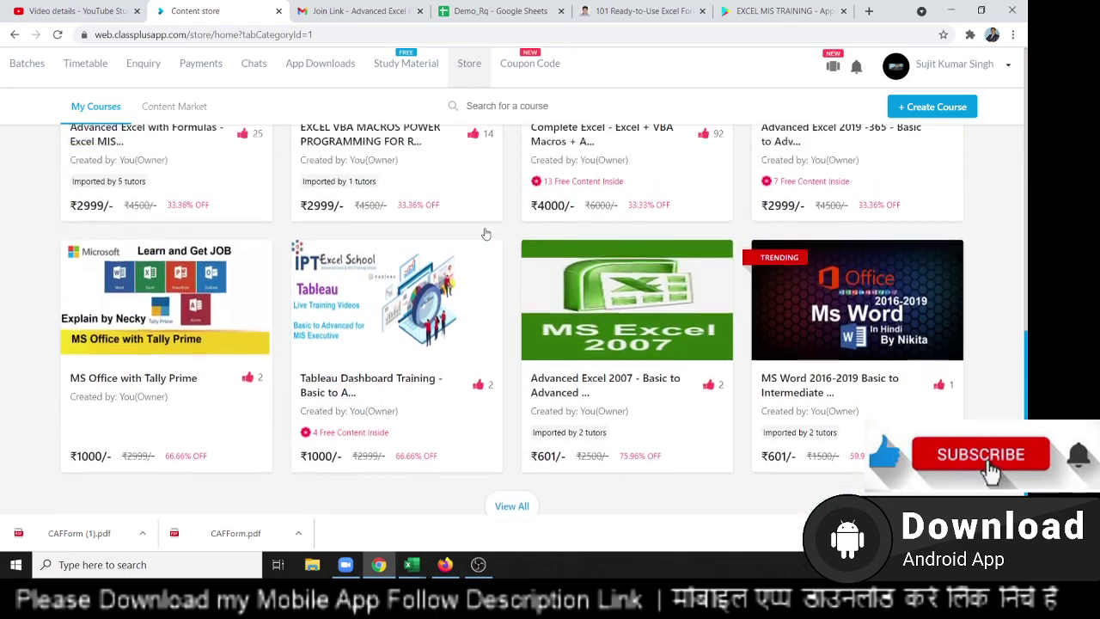
pyautogui.scroll(6, 485, 228)
pyautogui.scroll(4, 487, 224)
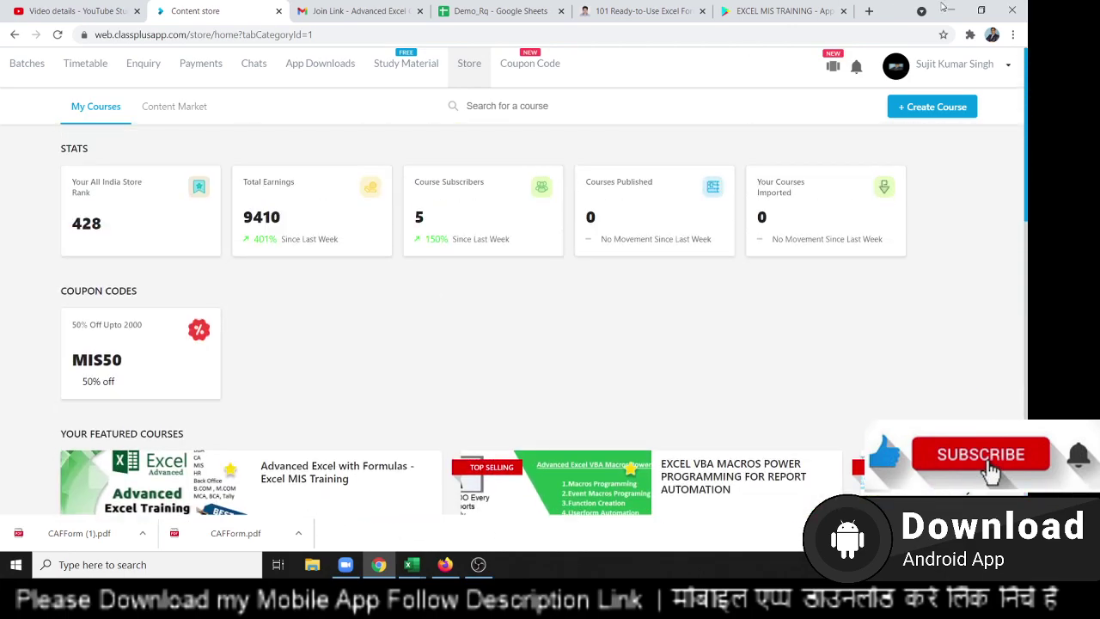
pyautogui.click(958, 10)
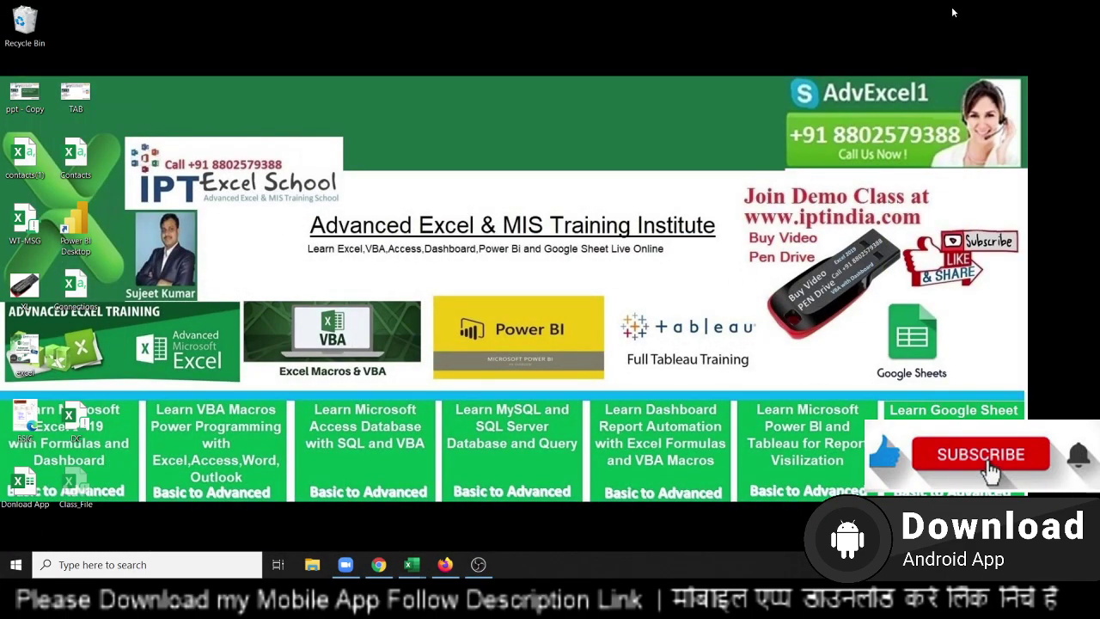
pyautogui.moveTo(785, 121); pyautogui.dragTo(968, 153)
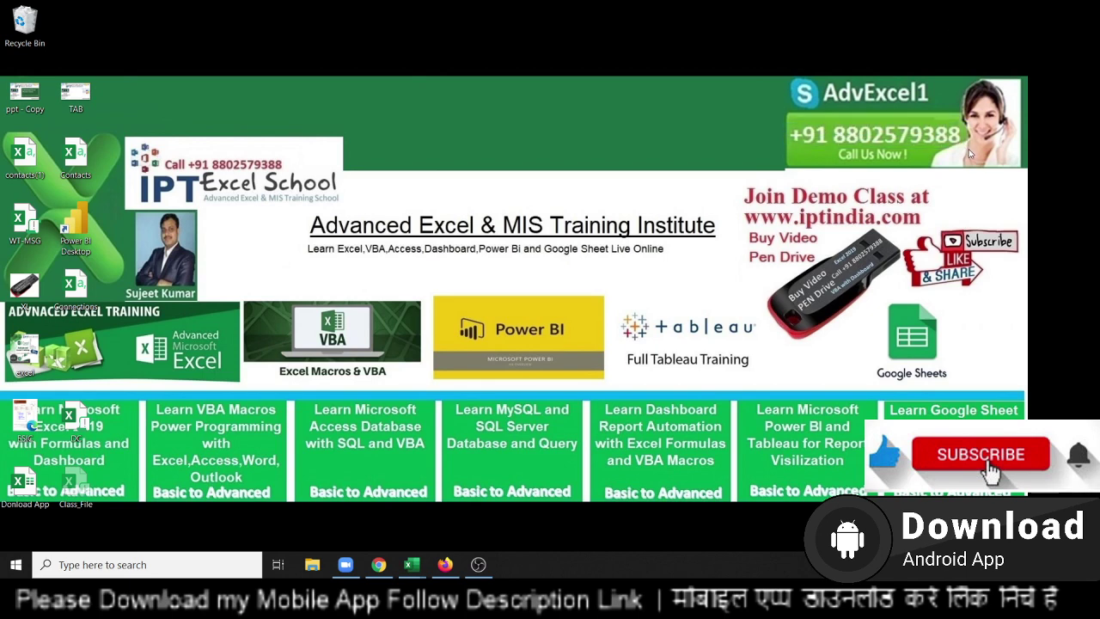